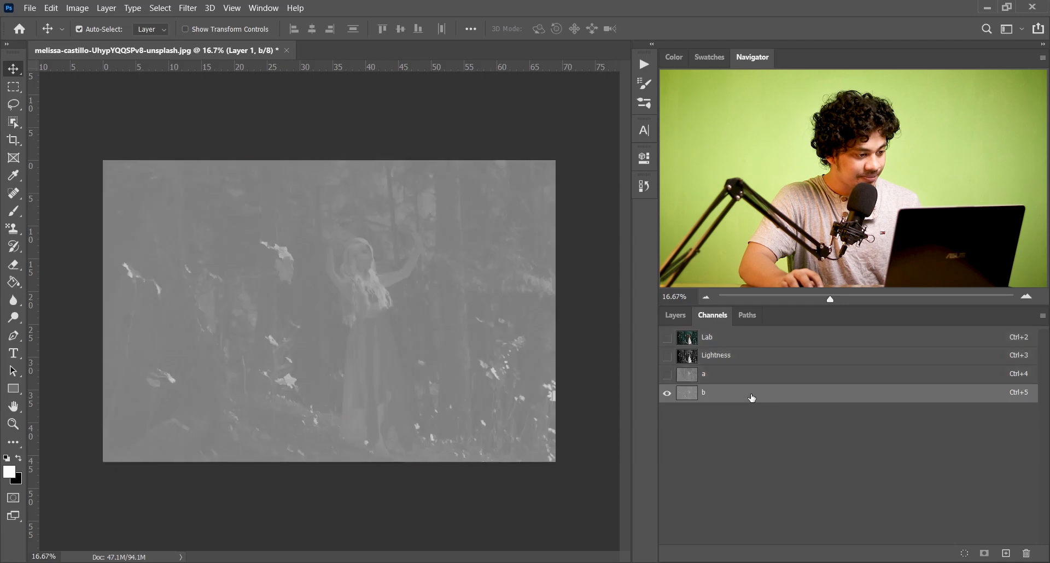
# Copy the entire b channel and paste it over the a channel.
pyautogui.press('ctrl')
pyautogui.keyDown('ctrl'); pyautogui.click(752, 399); pyautogui.keyUp('ctrl')
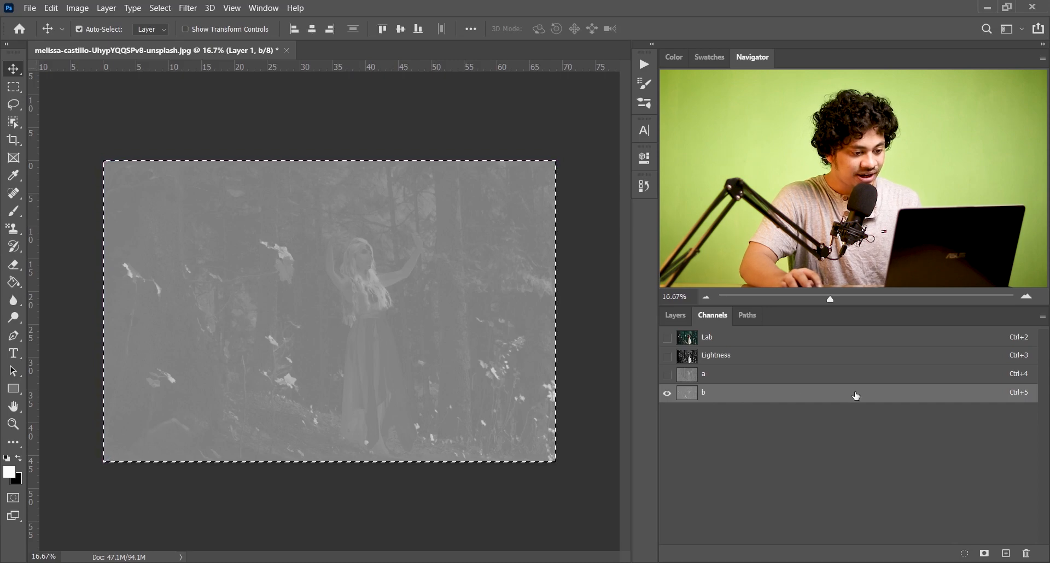
pyautogui.click(785, 380)
pyautogui.press('ctrl')
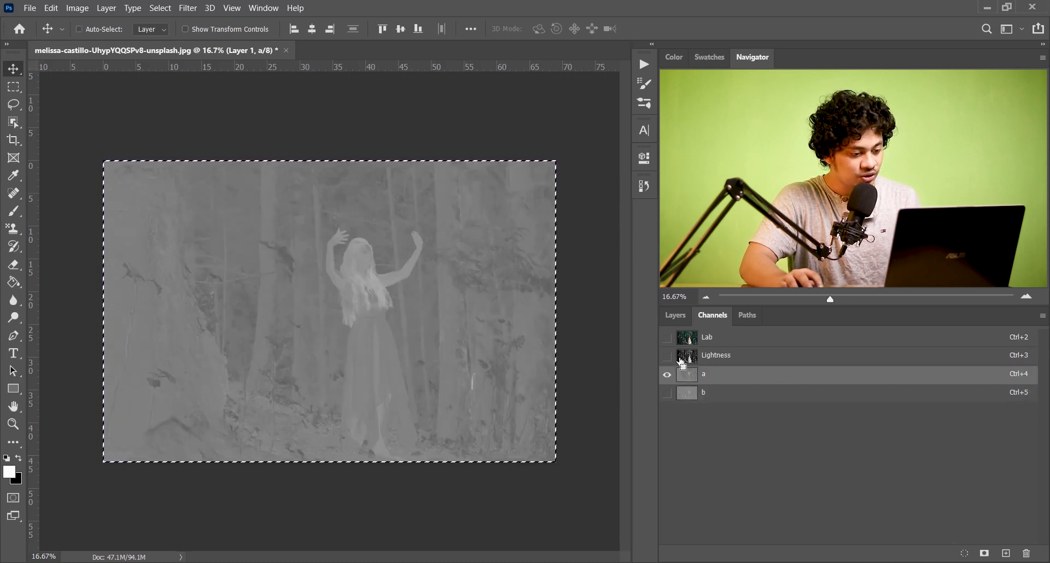
pyautogui.keyDown('ctrl'); pyautogui.click(683, 362); pyautogui.keyUp('ctrl')
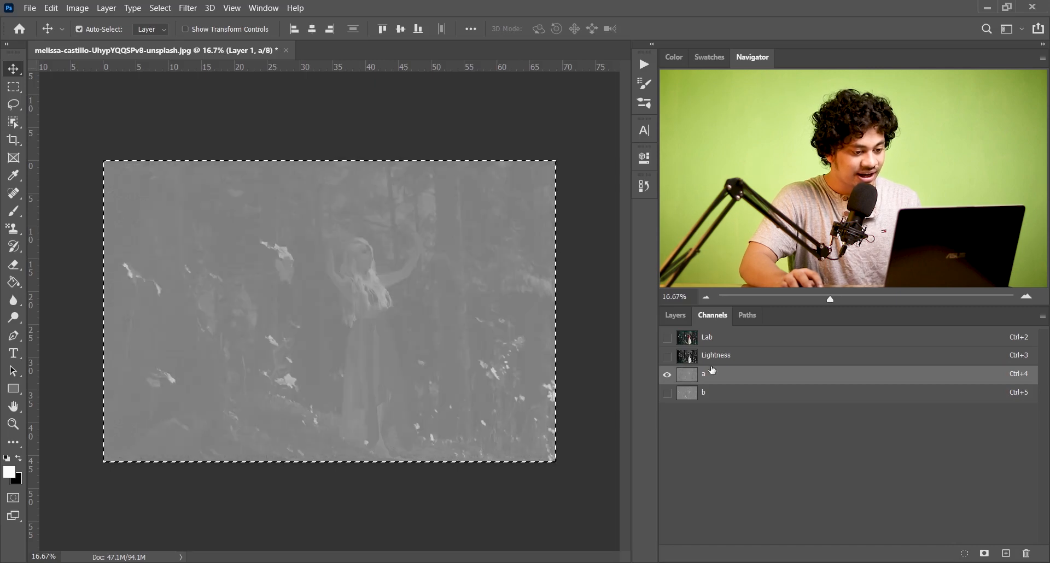
# Show the Lab composite channel again and clear the selection.
pyautogui.click(752, 343)
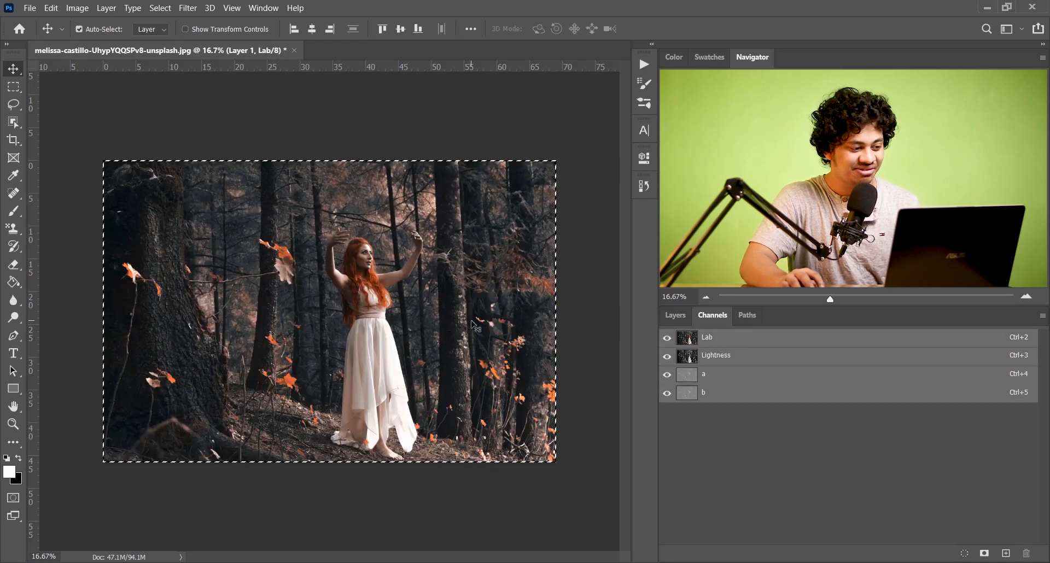
pyautogui.press('ctrl')
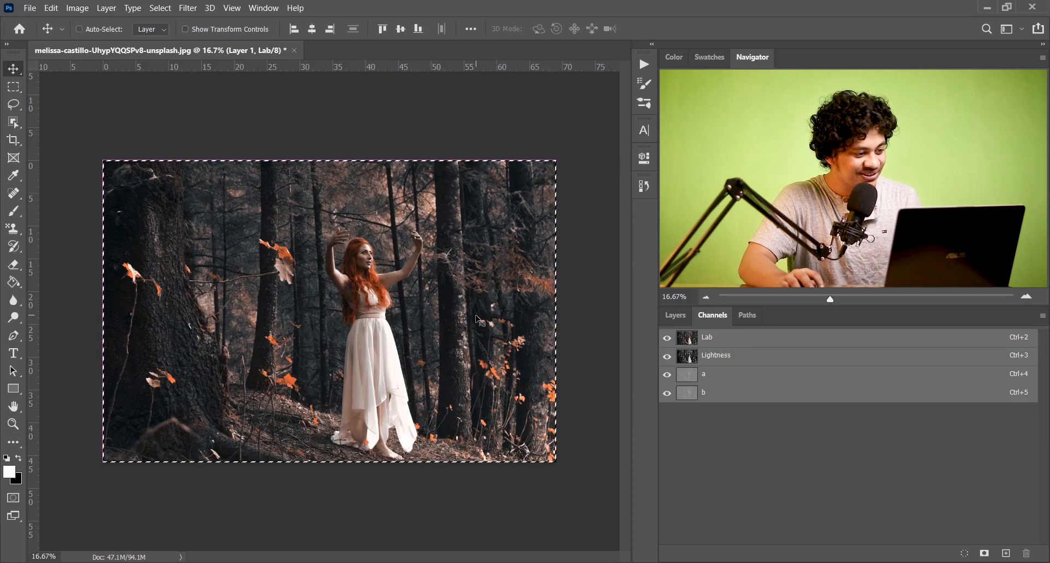
pyautogui.hotkey('ctrl', 'd')
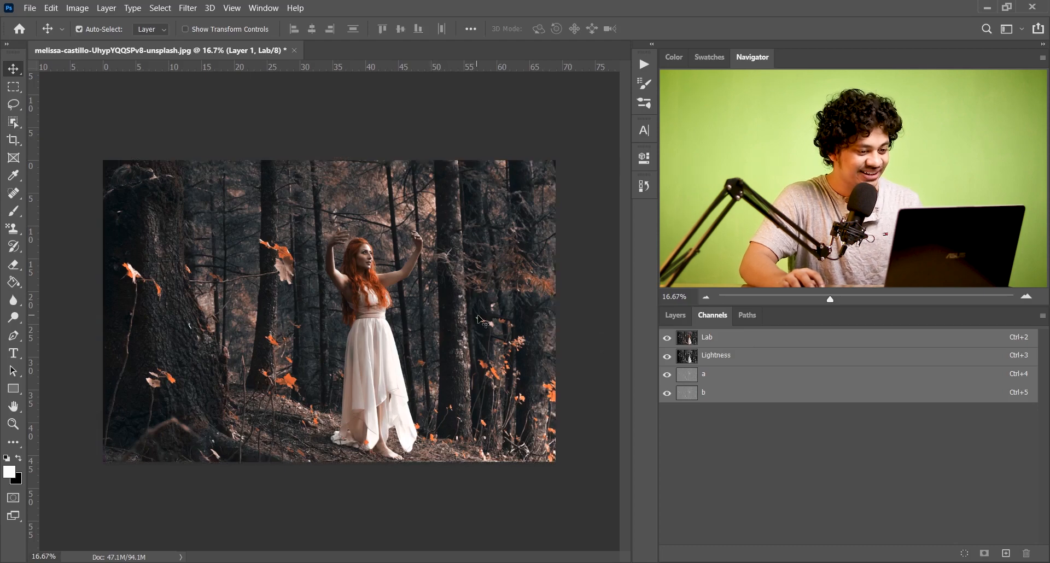
# Convert the image to RGB Color mode without flattening the layers, and compare it with and without Layer 1.
pyautogui.click(666, 318)
pyautogui.click(88, 8)
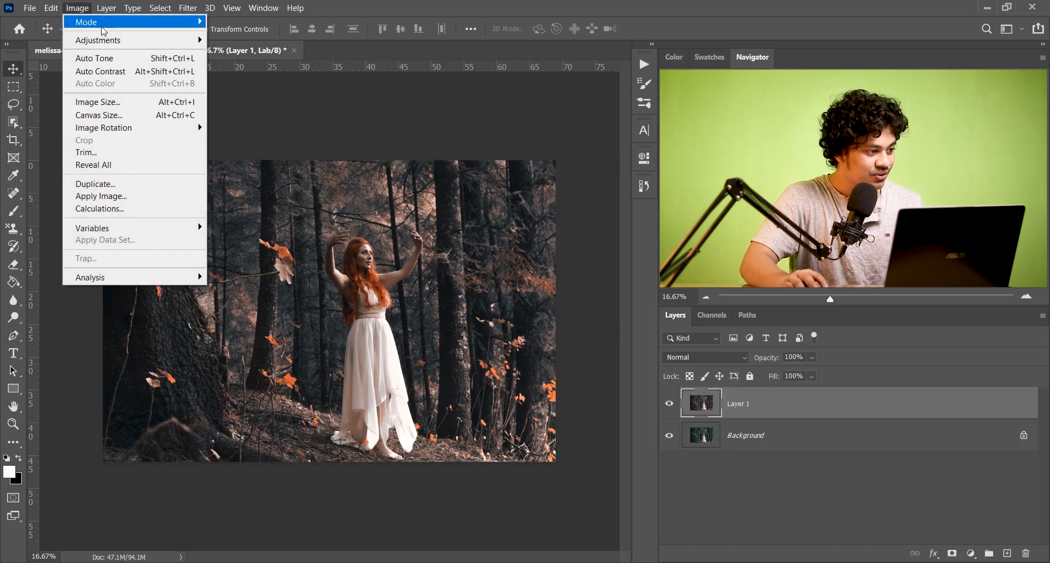
pyautogui.moveTo(104, 31)
pyautogui.click(252, 73)
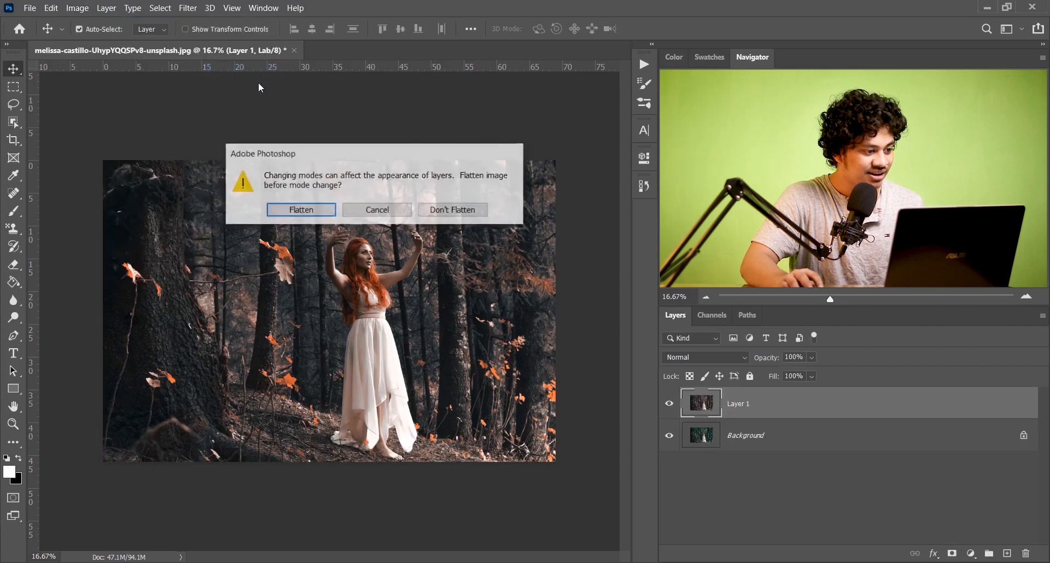
pyautogui.click(461, 211)
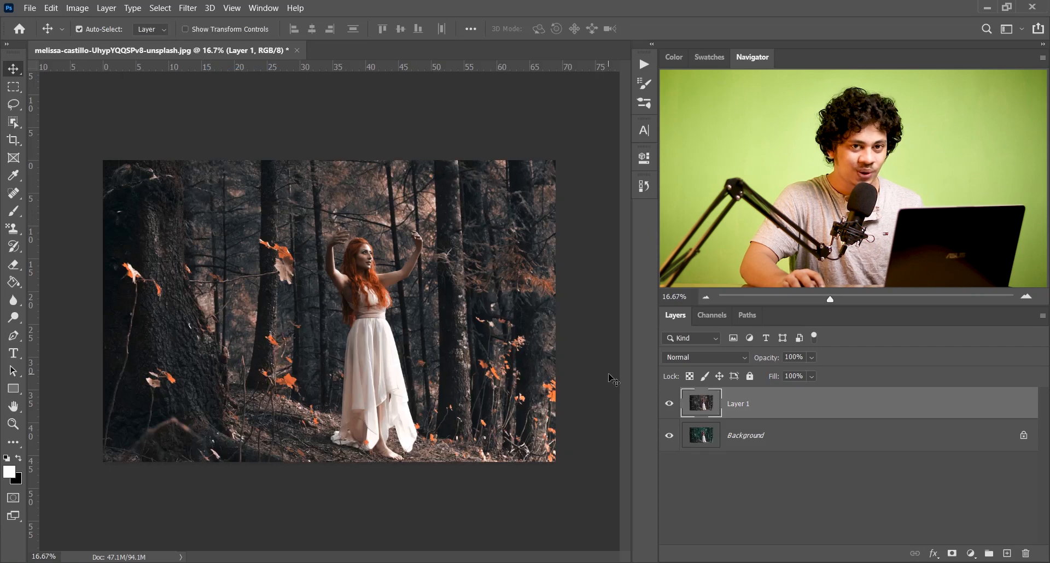
pyautogui.click(670, 405)
pyautogui.click(671, 406)
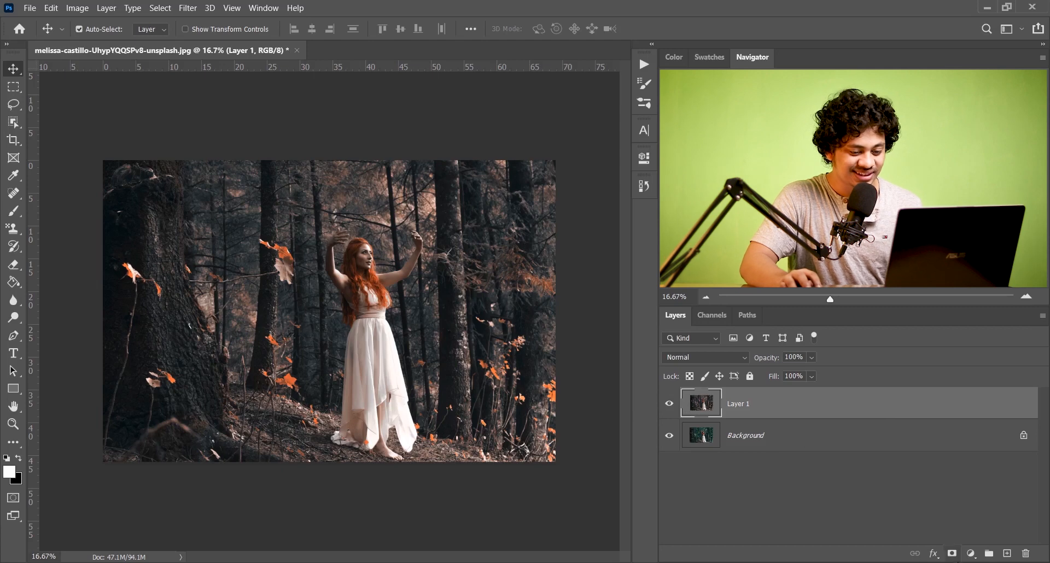
# Add a Selective Color adjustment layer above Layer 1 and set Magenta to +7% for the Reds.
pyautogui.click(971, 554)
pyautogui.click(970, 547)
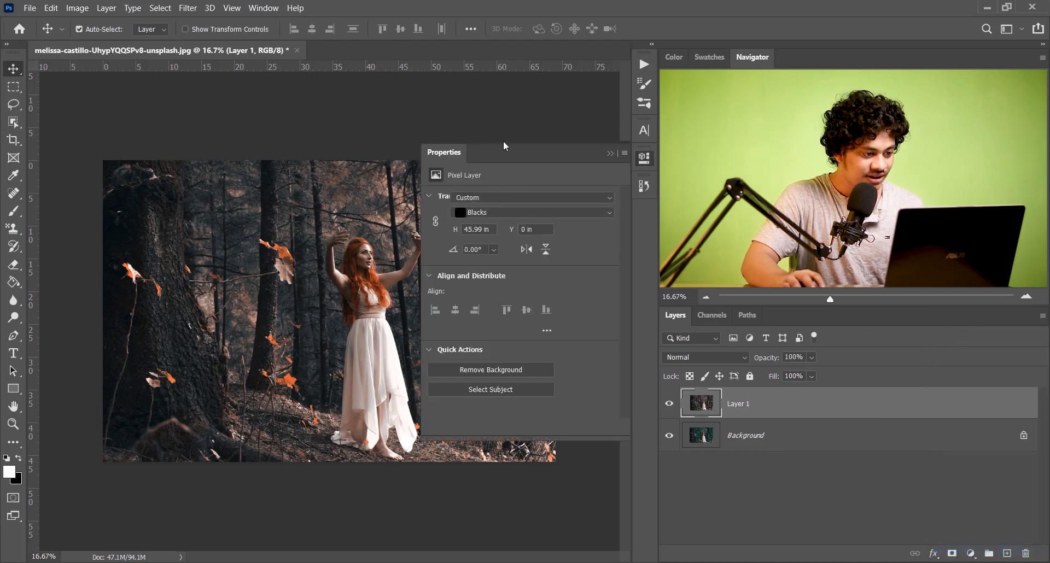
pyautogui.click(490, 211)
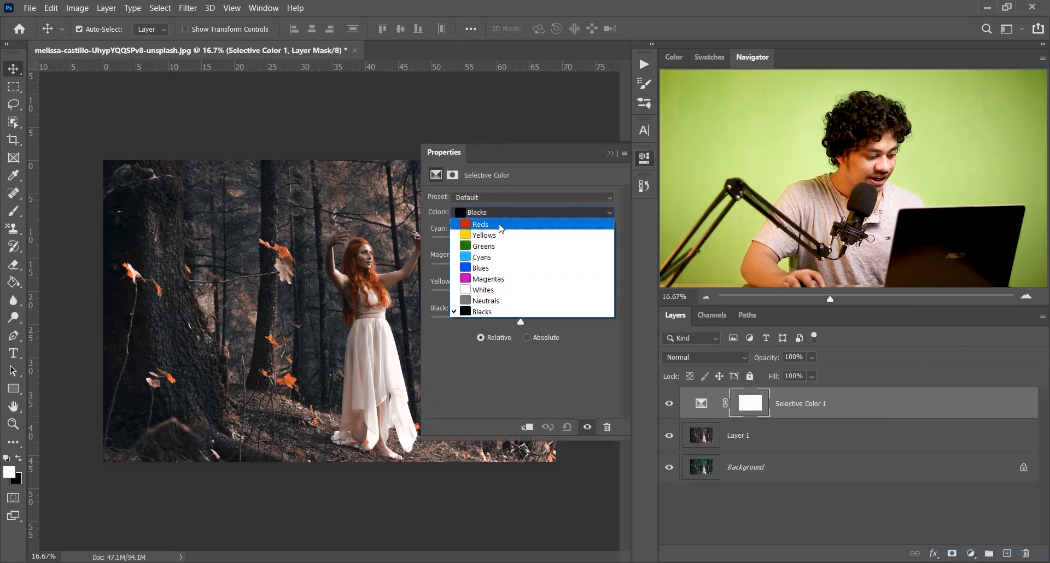
pyautogui.click(501, 225)
pyautogui.moveTo(520, 270)
pyautogui.mouseDown()
pyautogui.moveTo(492, 270)
pyautogui.moveTo(532, 271)
pyautogui.mouseUp()
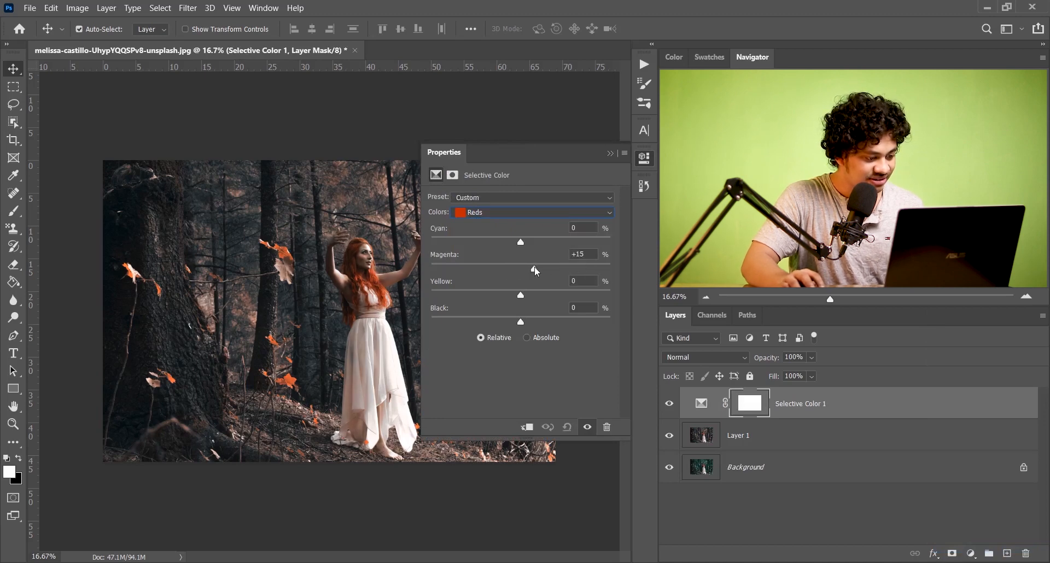
pyautogui.moveTo(533, 272); pyautogui.dragTo(528, 271)
pyautogui.moveTo(583, 252); pyautogui.dragTo(538, 251)
pyautogui.press('Down')
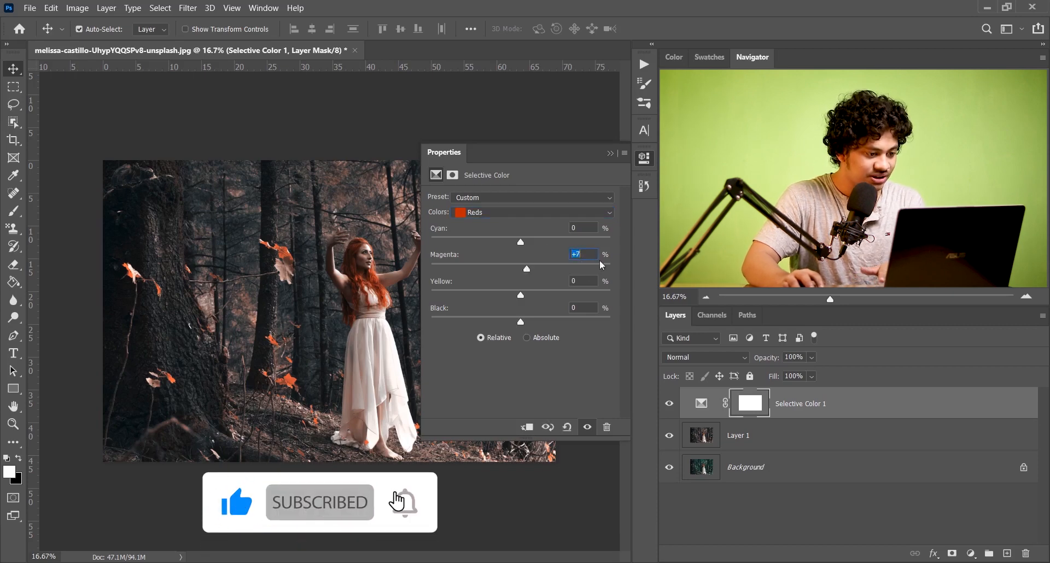
# Set Yellow to +11% and Black to -7% for the Reds in the Selective Color adjustment.
pyautogui.moveTo(524, 291)
pyautogui.mouseDown()
pyautogui.moveTo(572, 292)
pyautogui.moveTo(528, 299)
pyautogui.moveTo(539, 300)
pyautogui.moveTo(578, 283)
pyautogui.moveTo(508, 286)
pyautogui.mouseUp()
pyautogui.press('Down')
pyautogui.moveTo(518, 322)
pyautogui.mouseDown()
pyautogui.moveTo(494, 321)
pyautogui.moveTo(536, 321)
pyautogui.moveTo(500, 324)
pyautogui.mouseUp()
pyautogui.moveTo(587, 304); pyautogui.dragTo(503, 311)
pyautogui.click(514, 321)
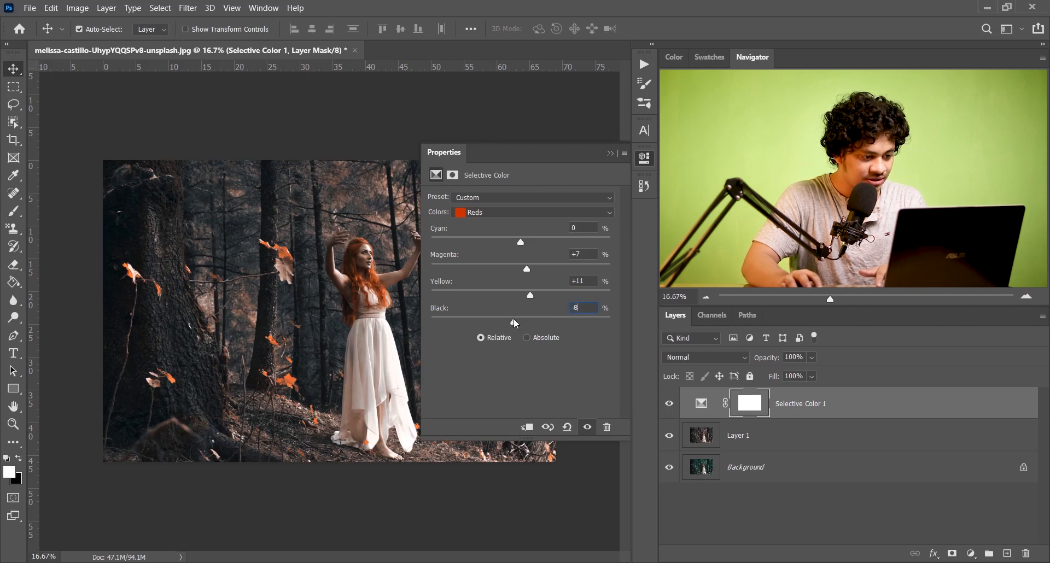
pyautogui.press('Up')
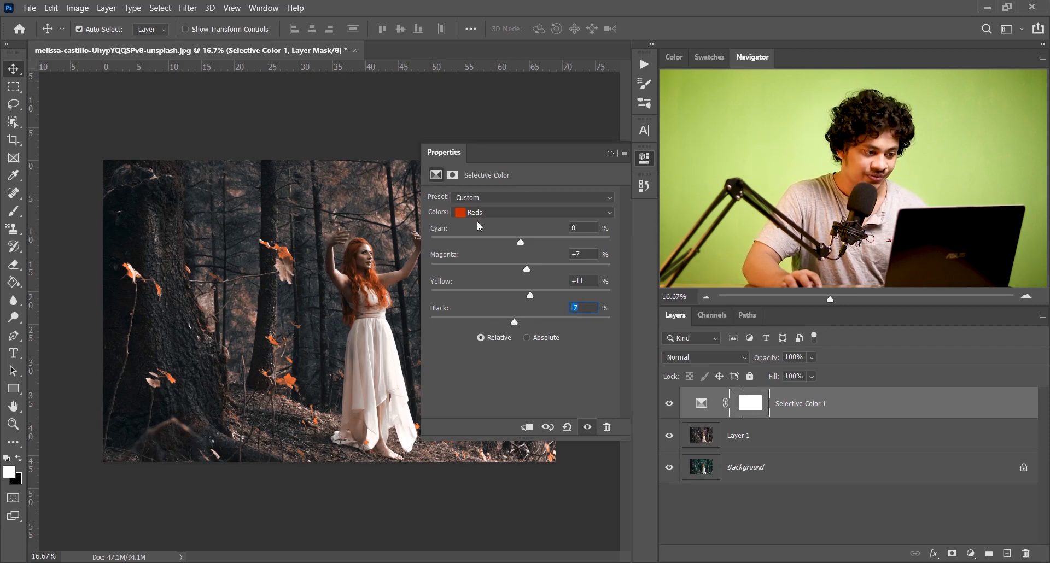
# Compare the image with and without the Selective Color adjustment and fit the whole photo in view.
pyautogui.click(669, 407)
pyautogui.click(670, 407)
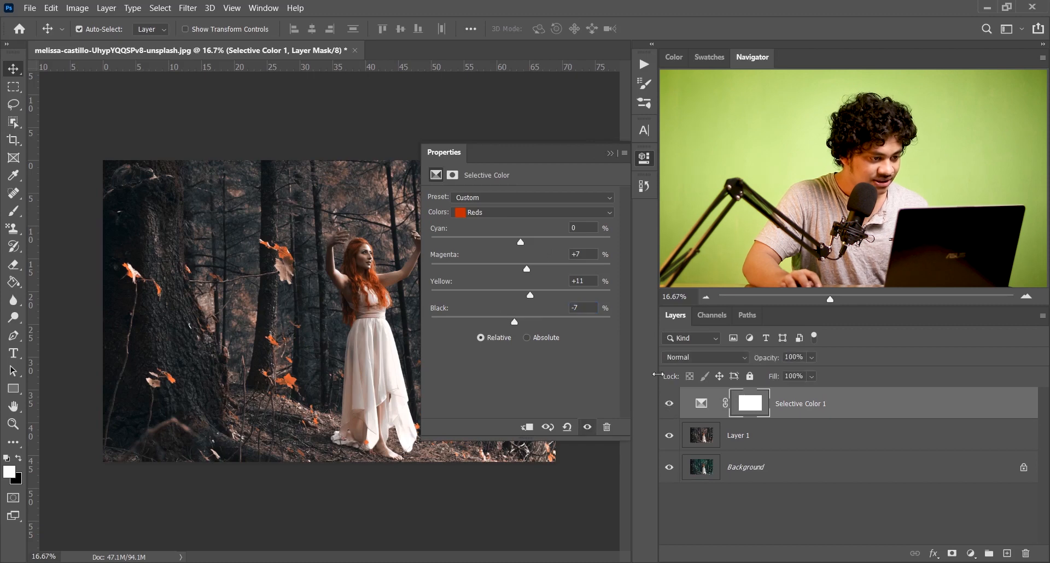
pyautogui.click(611, 153)
pyautogui.click(668, 403)
pyautogui.click(668, 404)
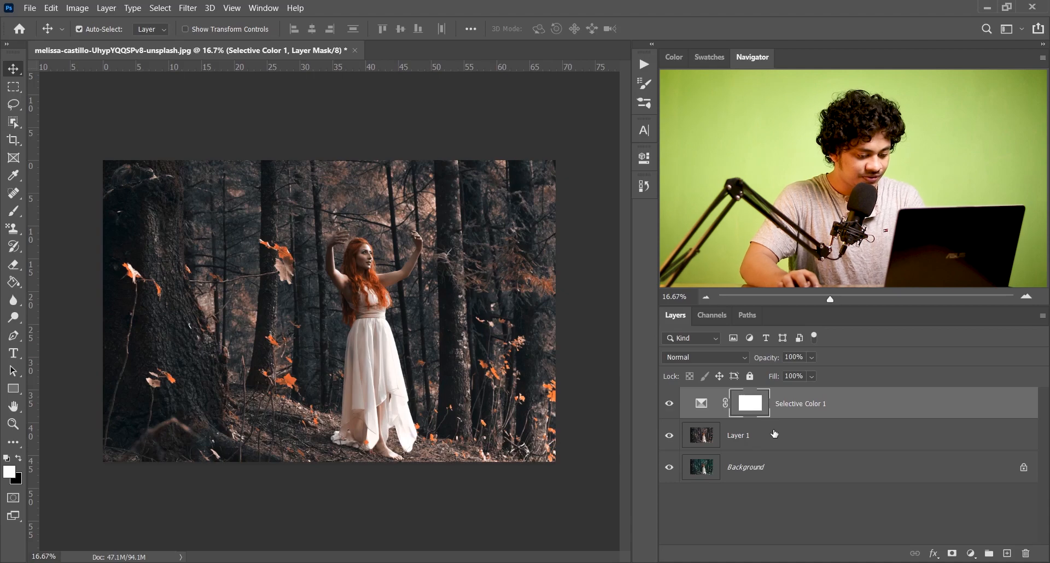
pyautogui.hotkey('ctrl', '0')
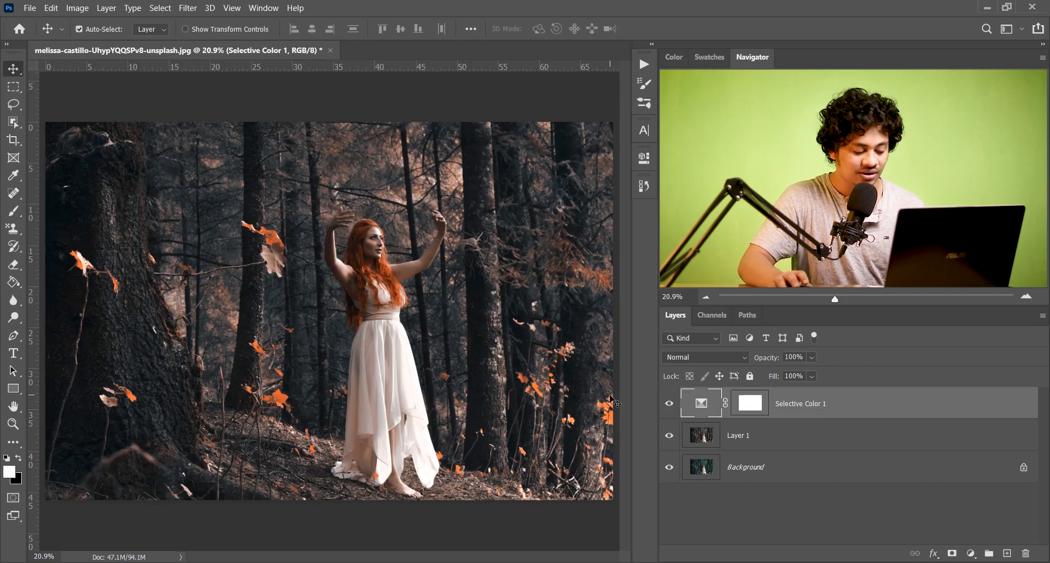
# Stamp all visible layers into a new layer on top and convert it to a Smart Object.
pyautogui.click(750, 405)
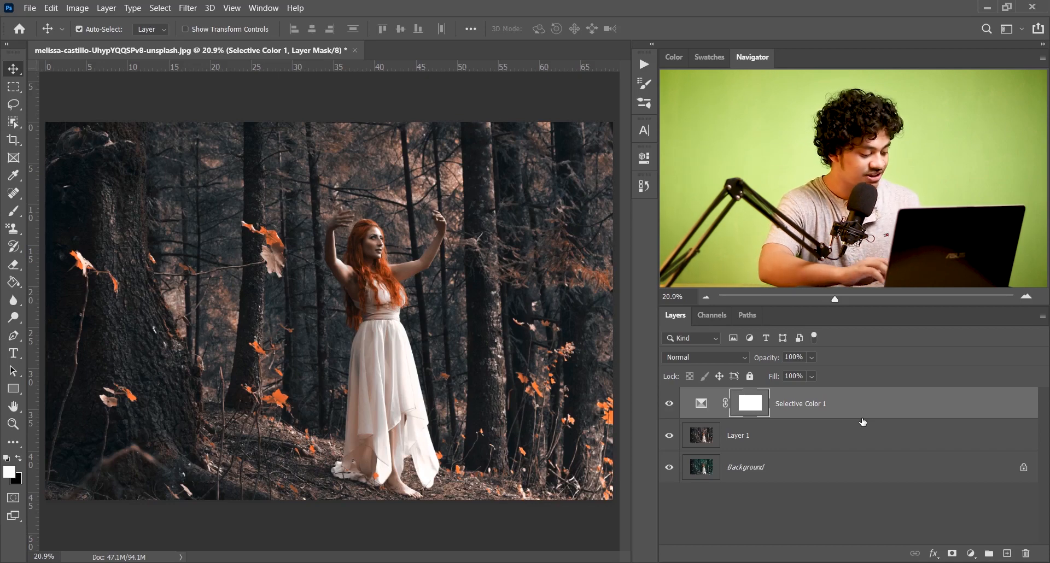
pyautogui.moveTo(863, 422); pyautogui.dragTo(862, 423)
pyautogui.hotkey('ctrl', 'alt', 'shift', 'e')
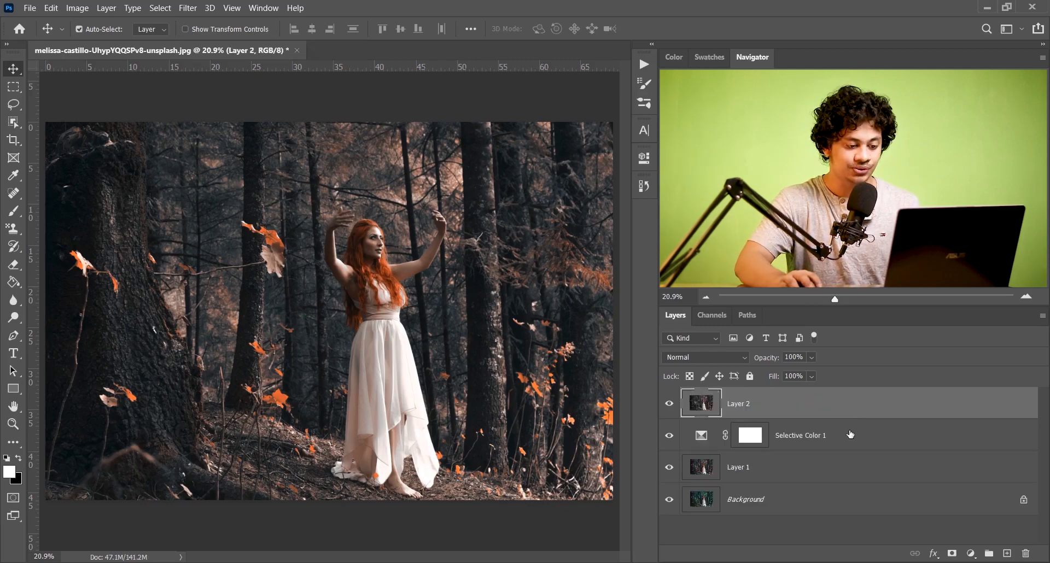
pyautogui.rightClick(810, 407)
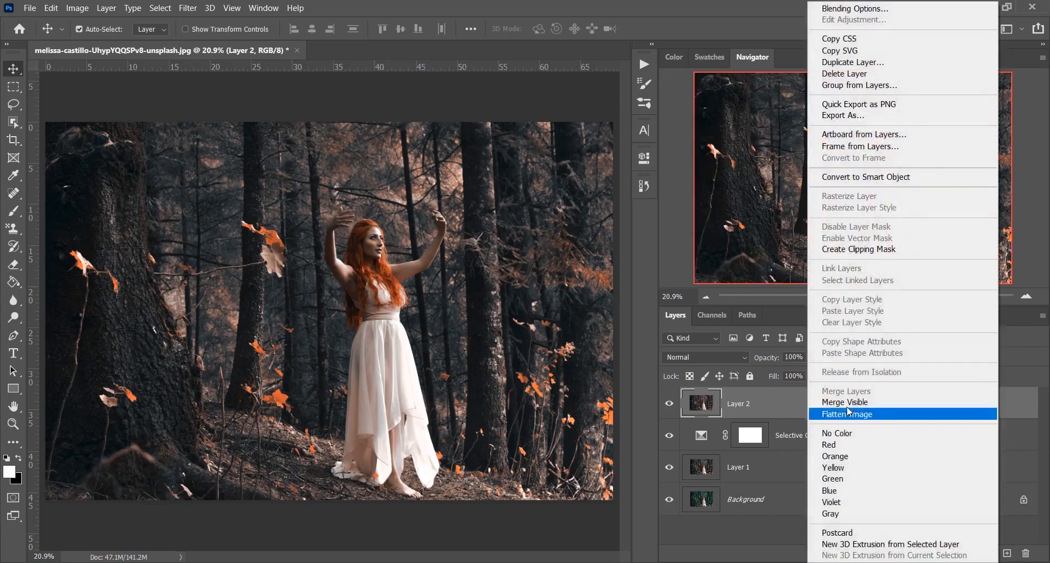
pyautogui.click(924, 177)
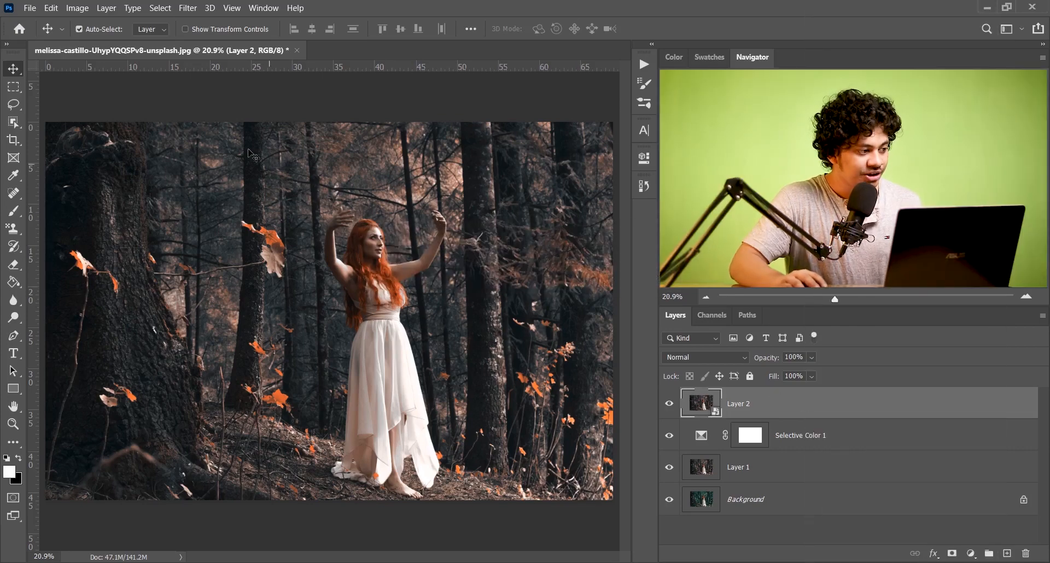
# Open the Camera Raw Filter on the Smart Object and paint over the woman's face with a size 7 adjustment brush.
pyautogui.click(188, 8)
pyautogui.click(208, 85)
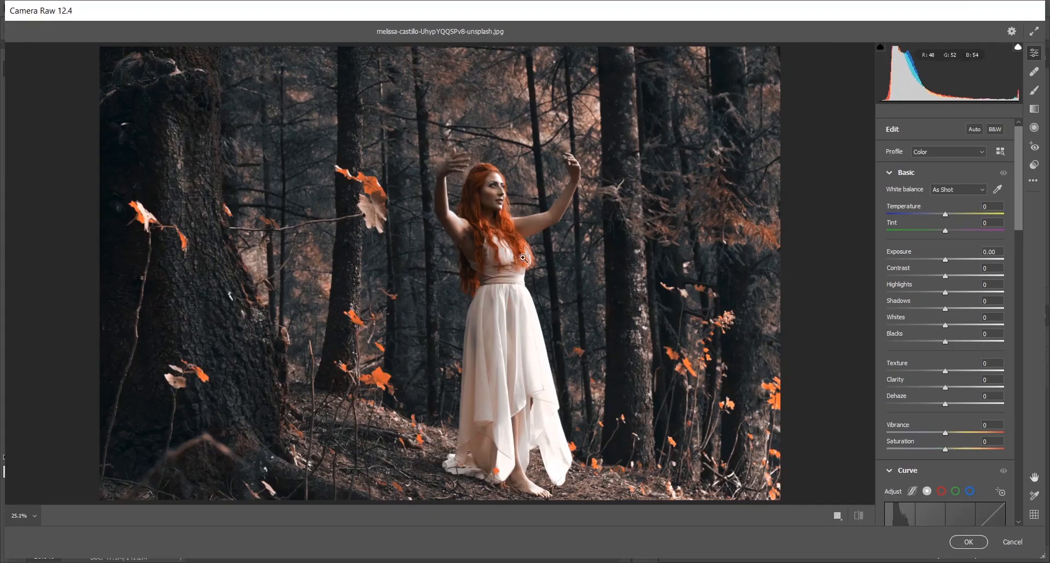
pyautogui.click(1034, 95)
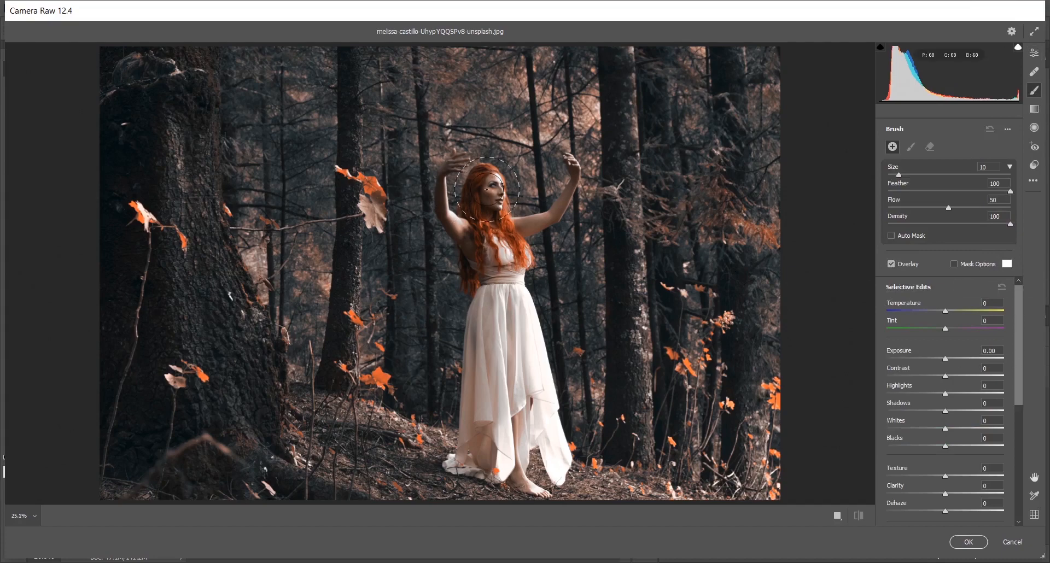
pyautogui.press('[')
pyautogui.press('[')
pyautogui.press('[')
pyautogui.click(488, 175)
pyautogui.moveTo(488, 176)
pyautogui.mouseDown()
pyautogui.moveTo(496, 208)
pyautogui.moveTo(484, 181)
pyautogui.moveTo(493, 191)
pyautogui.mouseUp()
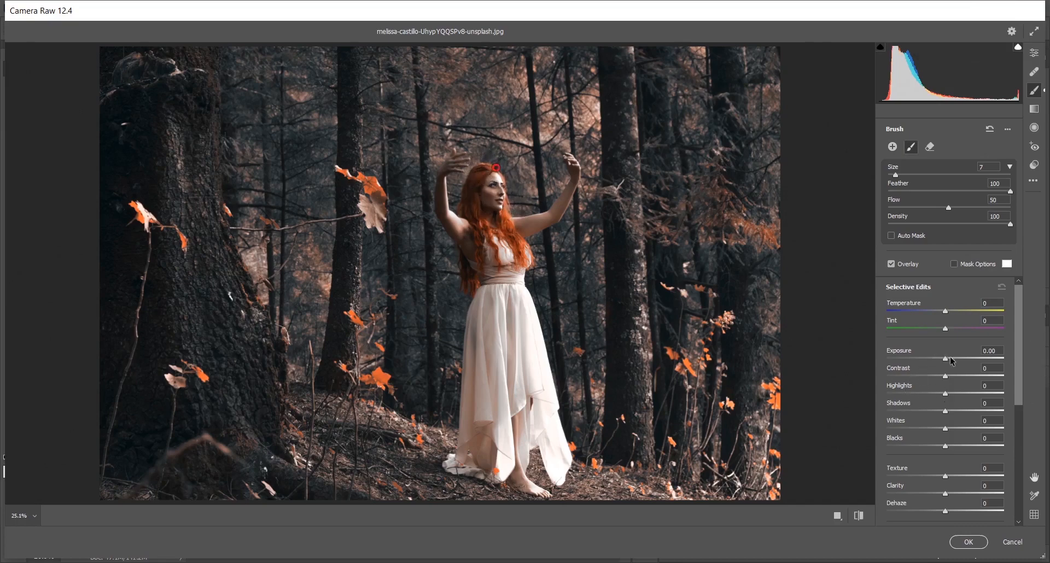
# Set the adjustment brush's Exposure to +0.50 and Shadows to +15.
pyautogui.moveTo(947, 359); pyautogui.dragTo(956, 356)
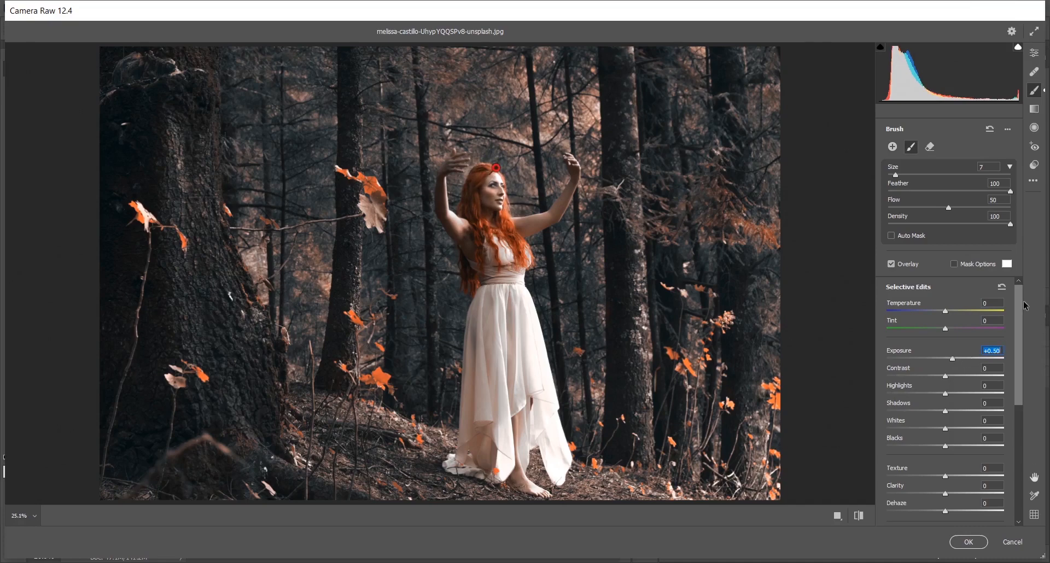
pyautogui.scroll(-3, 1022, 302)
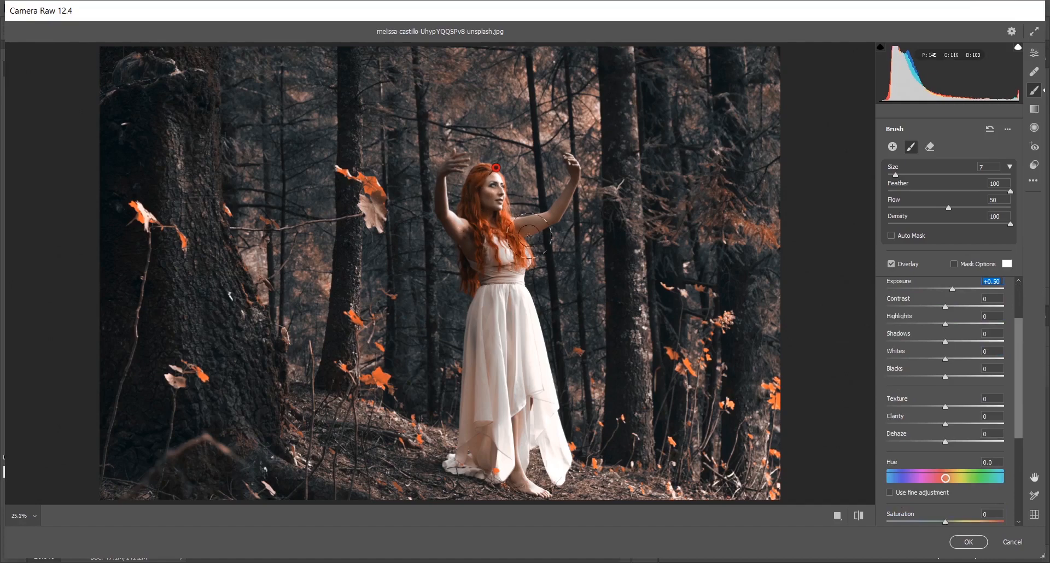
pyautogui.click(952, 341)
pyautogui.press('Up')
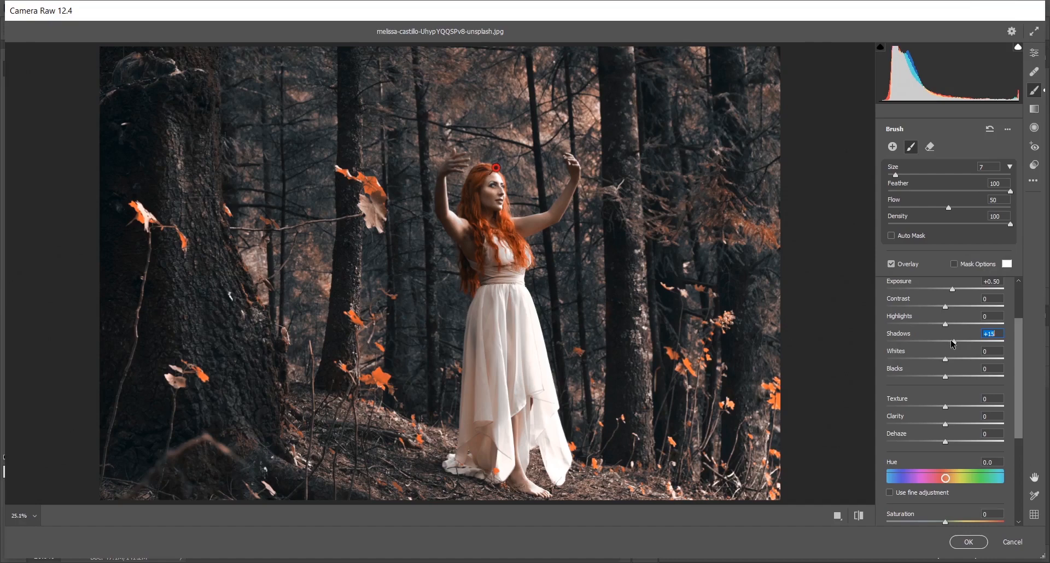
# Extend the brush adjustment over the woman's hair and shoulders, reducing the brush size down to 1 for fine areas.
pyautogui.press('[')
pyautogui.moveTo(483, 180)
pyautogui.mouseDown()
pyautogui.moveTo(491, 217)
pyautogui.moveTo(469, 235)
pyautogui.moveTo(489, 244)
pyautogui.moveTo(527, 222)
pyautogui.mouseUp()
pyautogui.press('[')
pyautogui.press('[')
pyautogui.press('[')
pyautogui.press('[')
pyautogui.press(']')
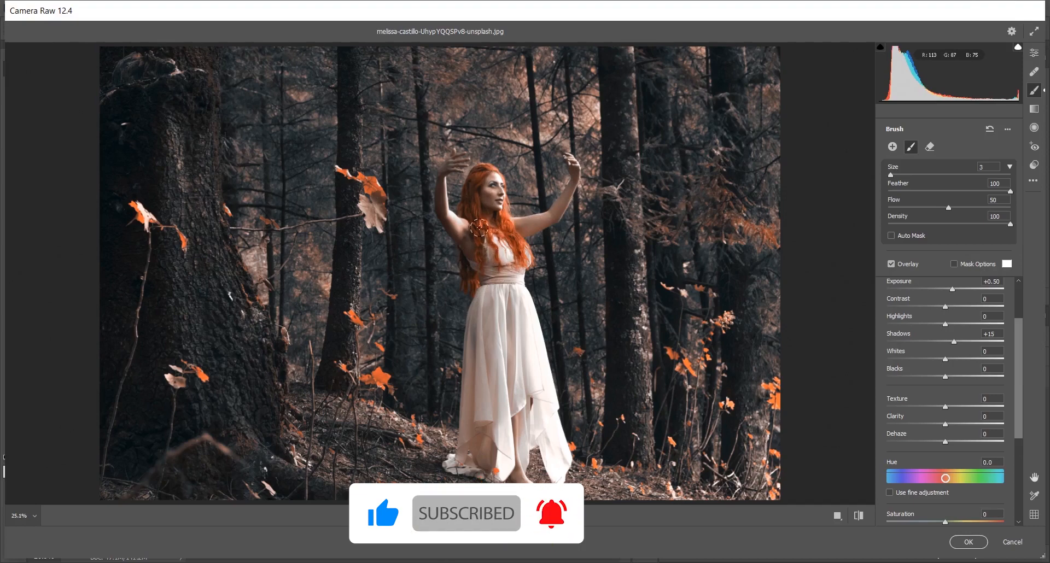
pyautogui.click(496, 168)
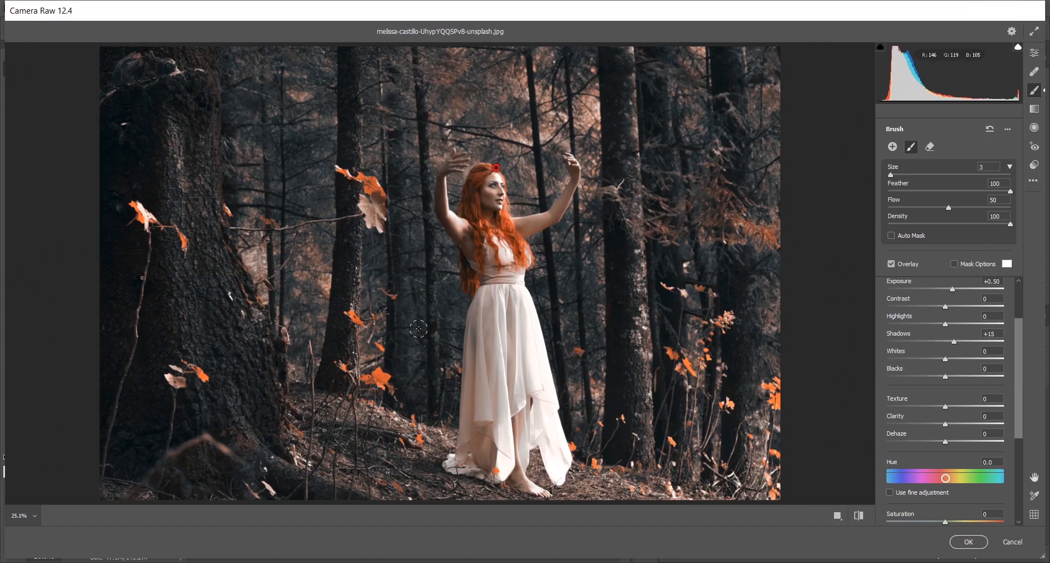
pyautogui.press('[')
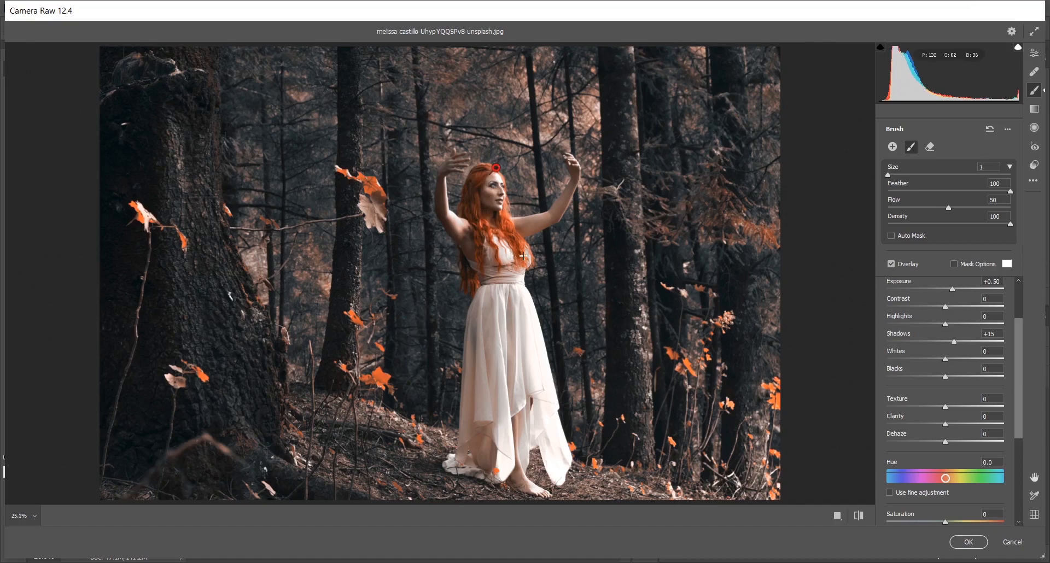
# Return to the global Camera Raw edits and set Highlights to -12.
pyautogui.click(1038, 56)
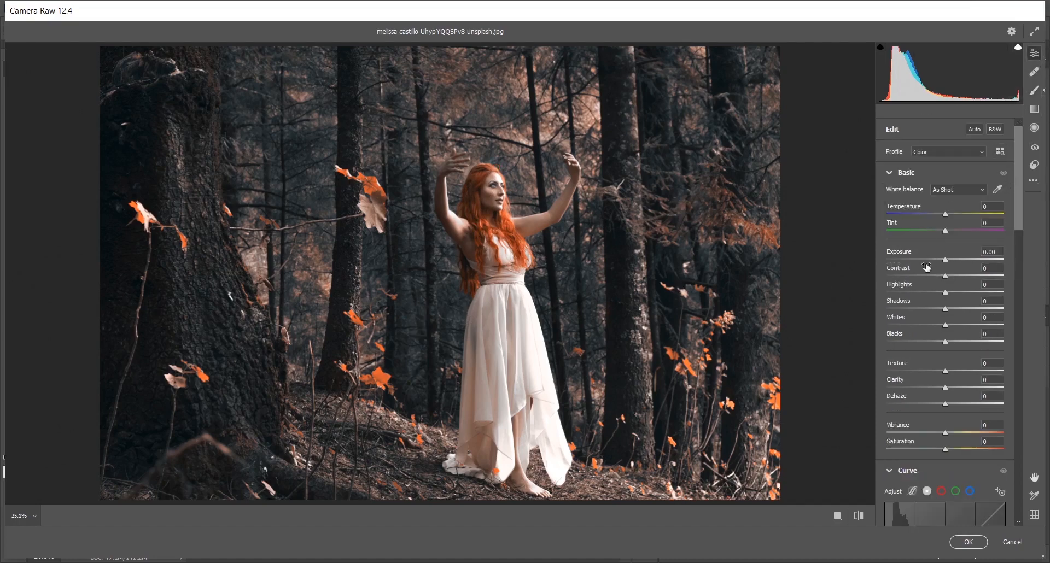
pyautogui.click(933, 294)
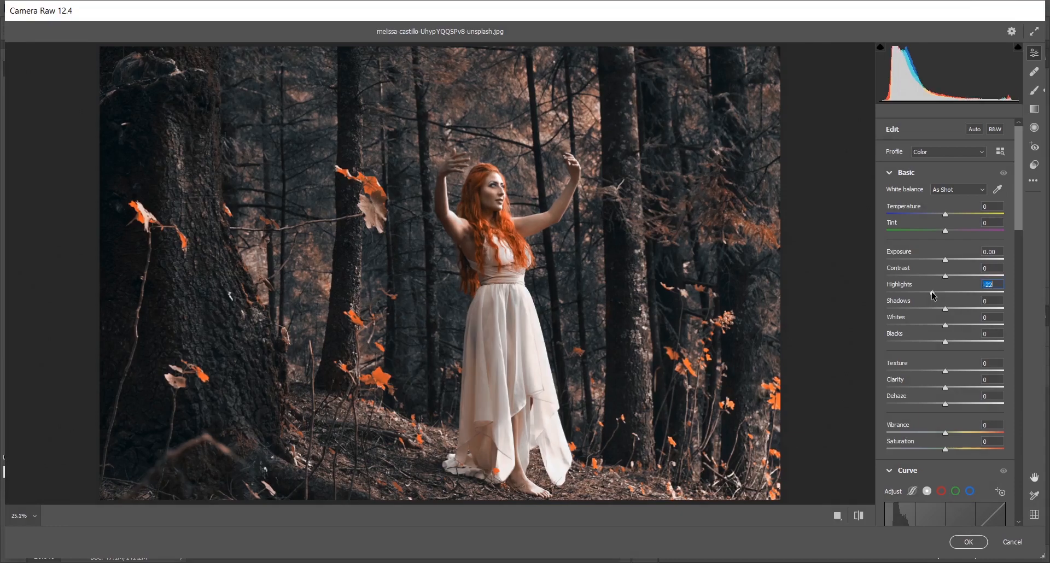
pyautogui.moveTo(932, 293); pyautogui.dragTo(940, 299)
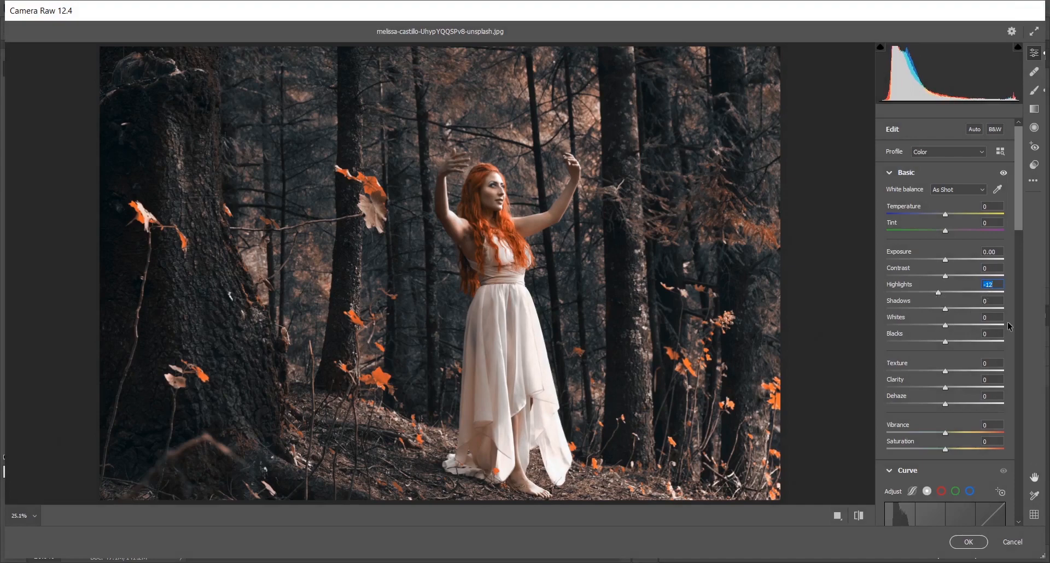
# Set Texture to +6 and Vibrance to +33 in the Basic adjustments.
pyautogui.click(950, 372)
pyautogui.moveTo(951, 435); pyautogui.dragTo(954, 435)
pyautogui.moveTo(961, 429); pyautogui.dragTo(962, 430)
pyautogui.moveTo(963, 432); pyautogui.dragTo(964, 425)
# Shape the point curve with a midpoint at input 128, output 126, a shadow anchor, and the black point raised to output 20.
pyautogui.moveTo(1021, 174); pyautogui.dragTo(1025, 235)
pyautogui.click(944, 336)
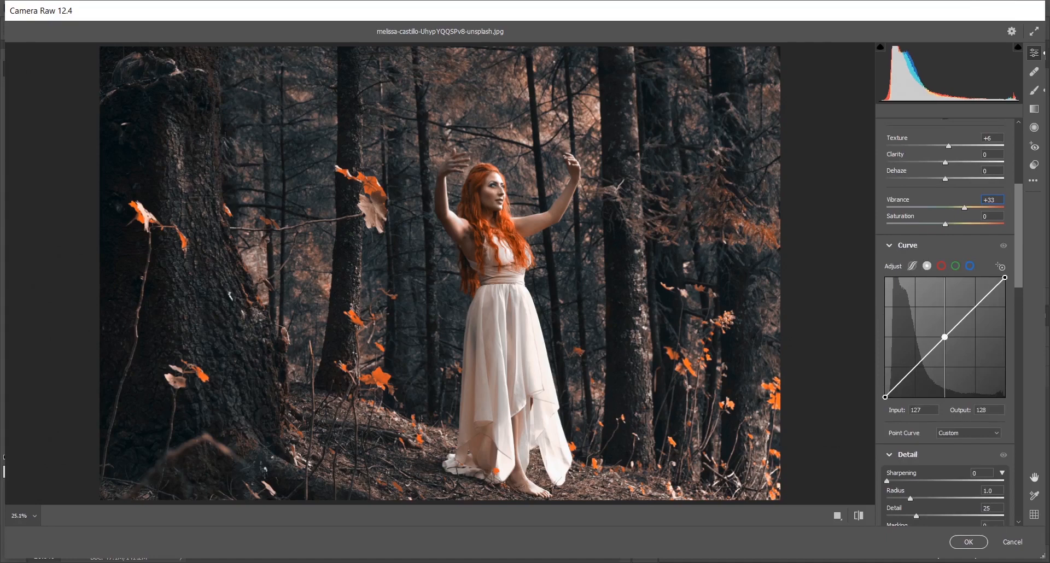
pyautogui.moveTo(916, 367); pyautogui.dragTo(885, 387)
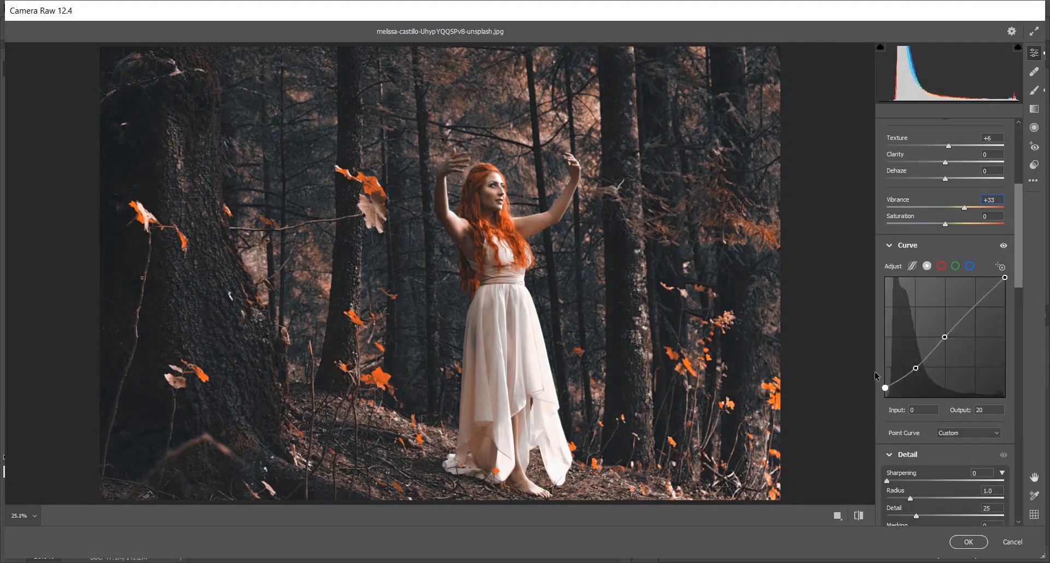
pyautogui.click(944, 337)
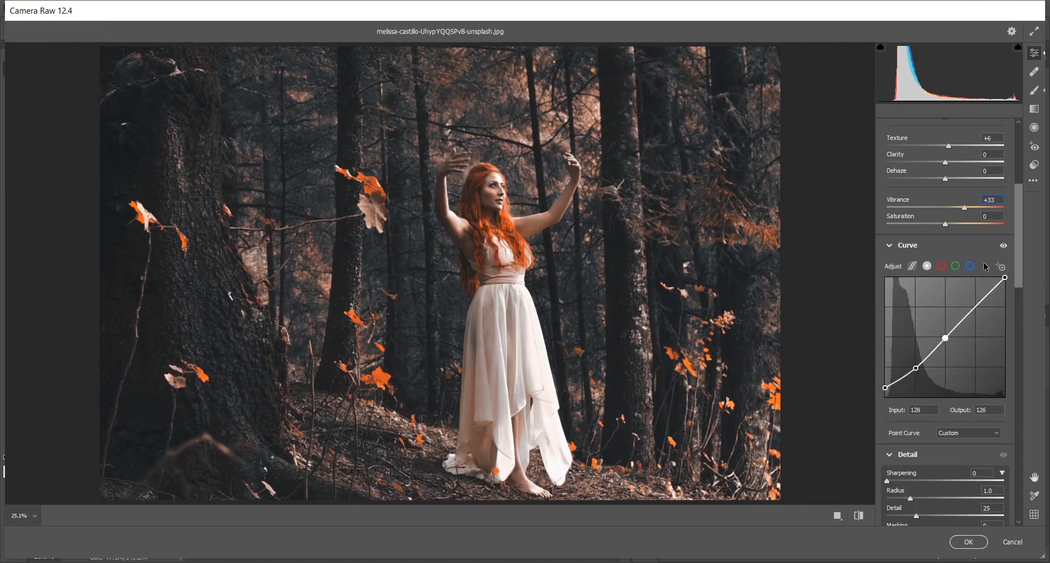
# Raise the Oranges luminance slightly in the Color Mixer and set Color Noise Reduction to 15.
pyautogui.moveTo(1022, 200); pyautogui.dragTo(1001, 295)
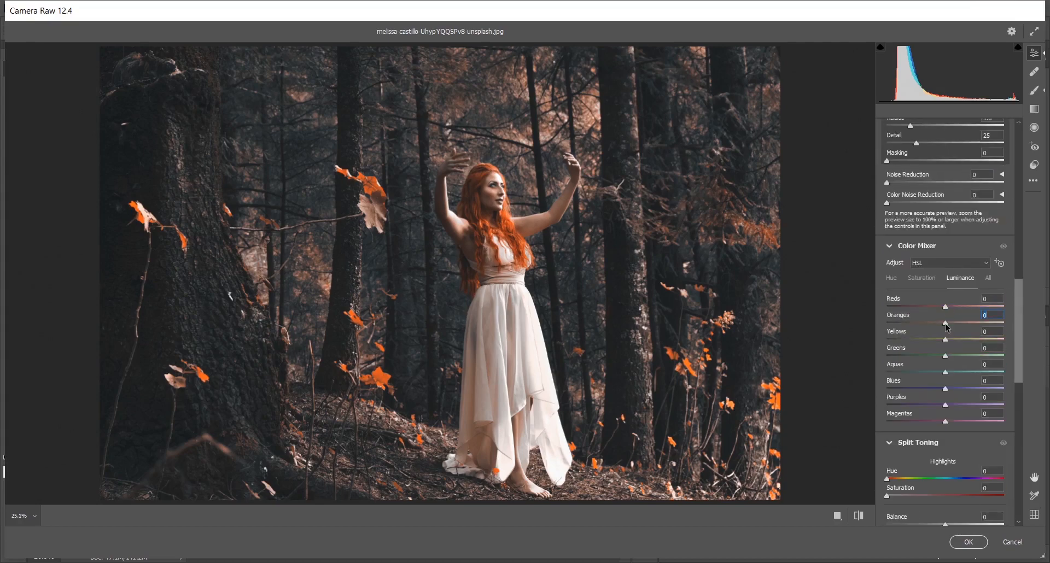
pyautogui.moveTo(945, 323); pyautogui.dragTo(947, 324)
pyautogui.moveTo(1018, 312); pyautogui.dragTo(1021, 252)
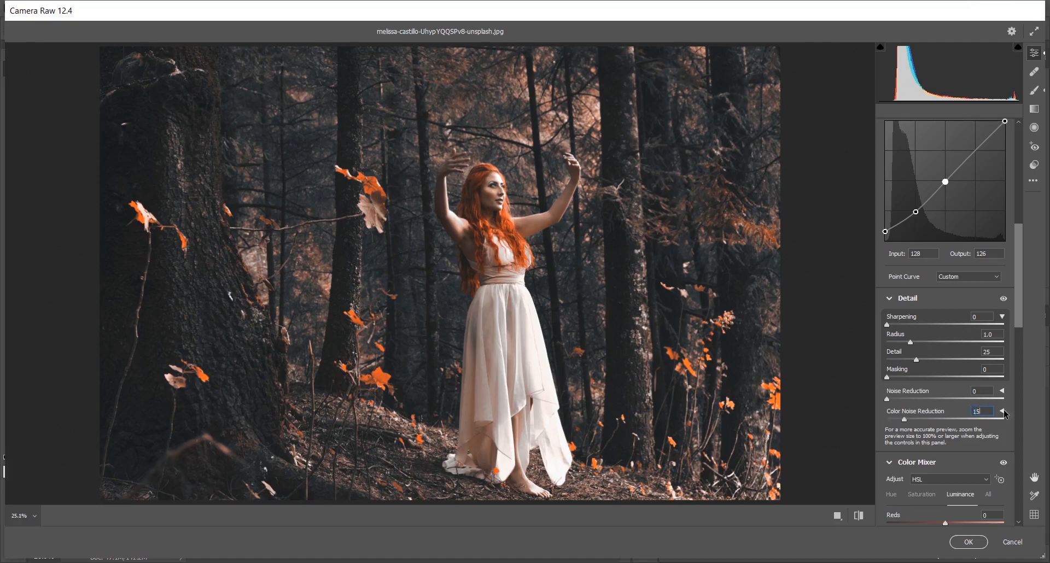
# Compare the before and after views side by side and apply the Camera Raw filter.
pyautogui.moveTo(1020, 267); pyautogui.dragTo(1020, 136)
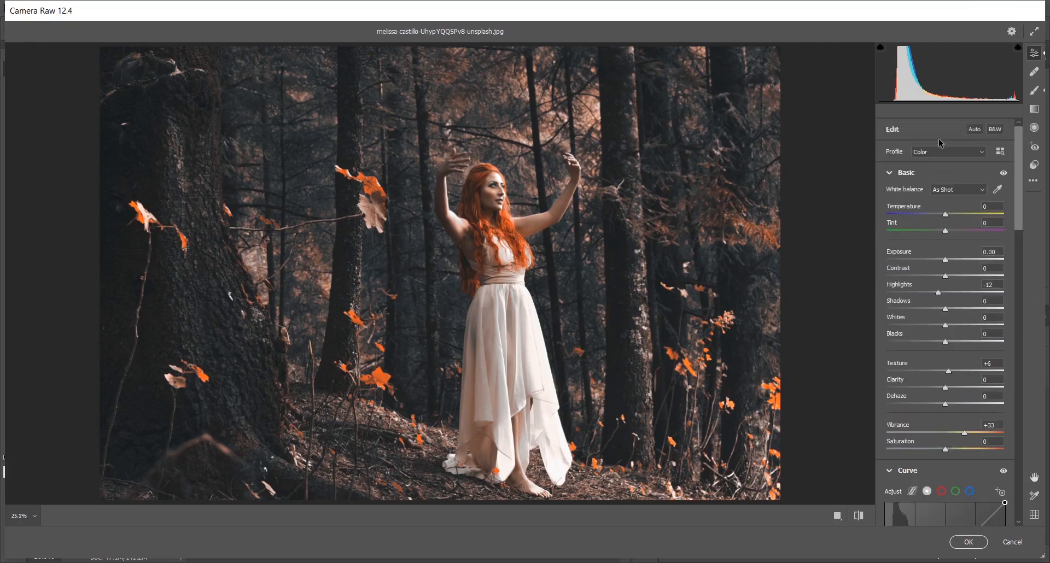
pyautogui.press('q')
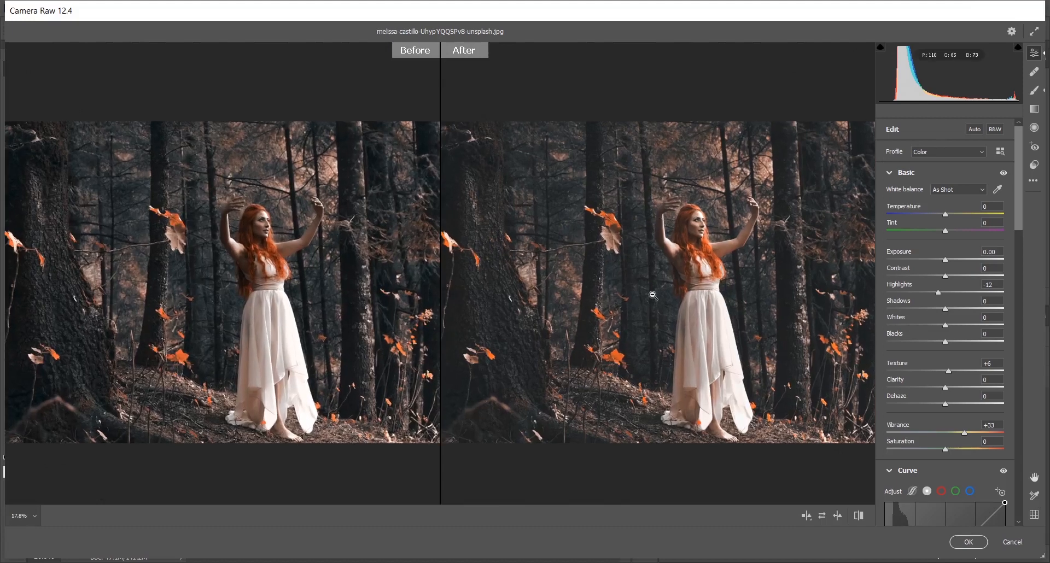
pyautogui.scroll(-1, 815, 213)
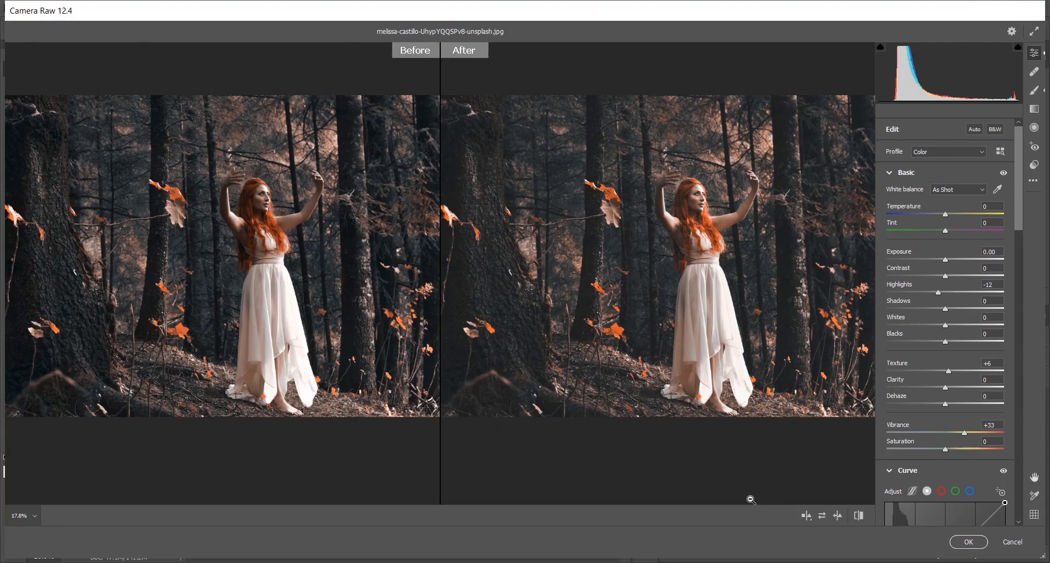
pyautogui.click(969, 542)
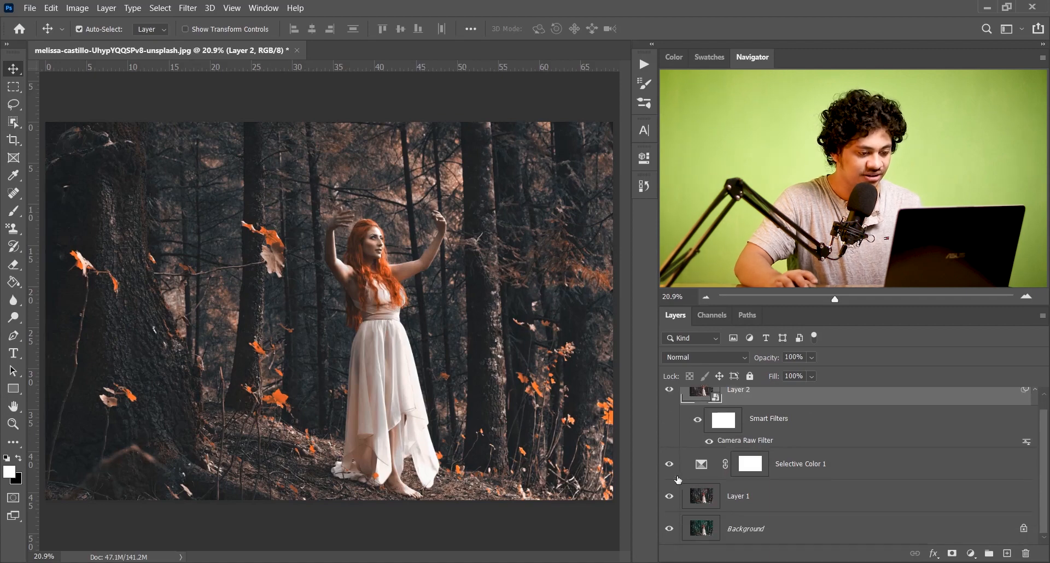
# Compare the graded image with the original by showing only the Background layer and restoring all layers.
pyautogui.keyDown('alt'); pyautogui.click(671, 528); pyautogui.keyUp('alt')
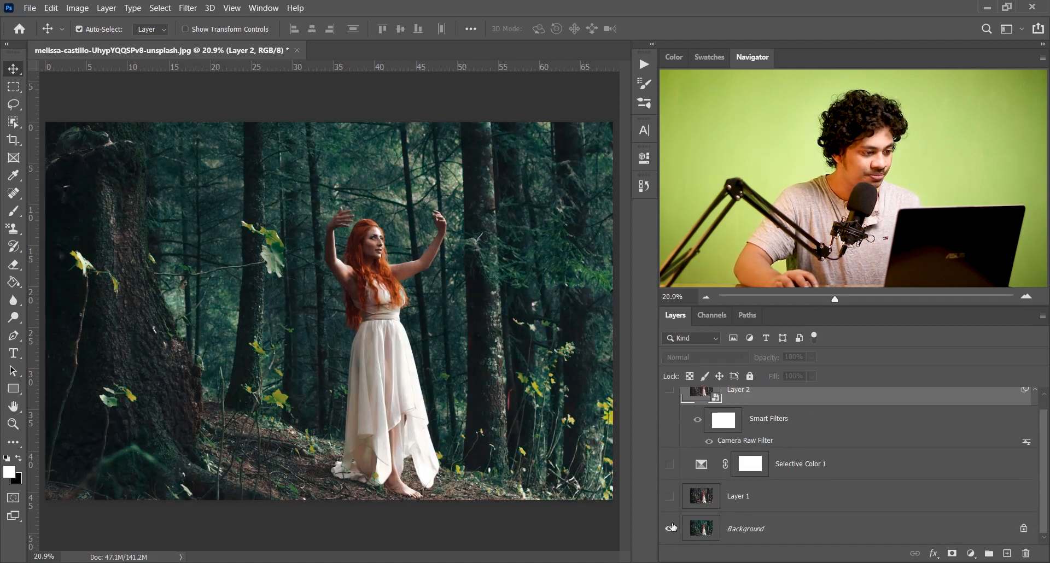
pyautogui.keyDown('alt'); pyautogui.click(670, 528); pyautogui.keyUp('alt')
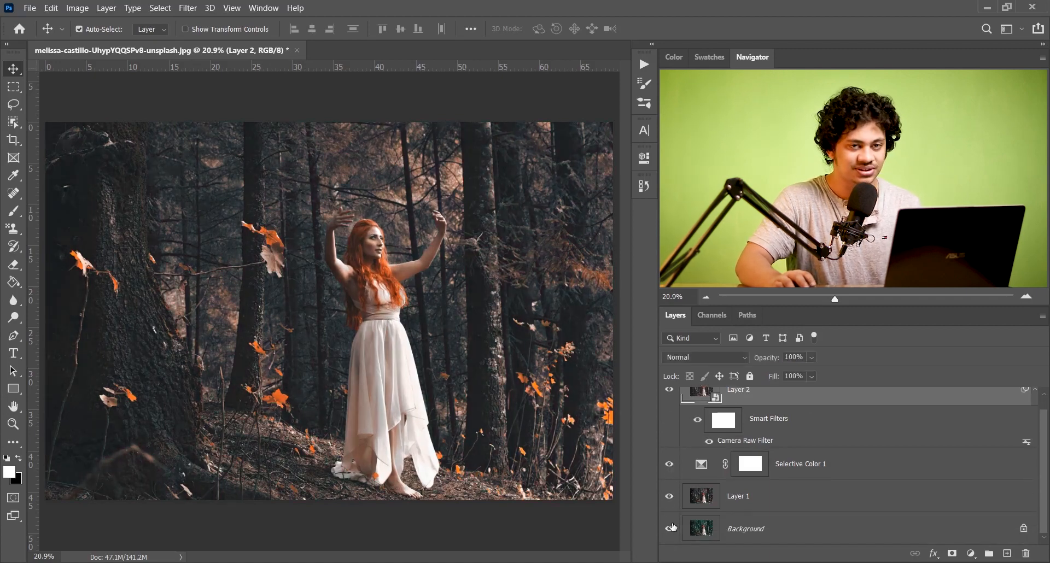
pyautogui.scroll(1, 824, 430)
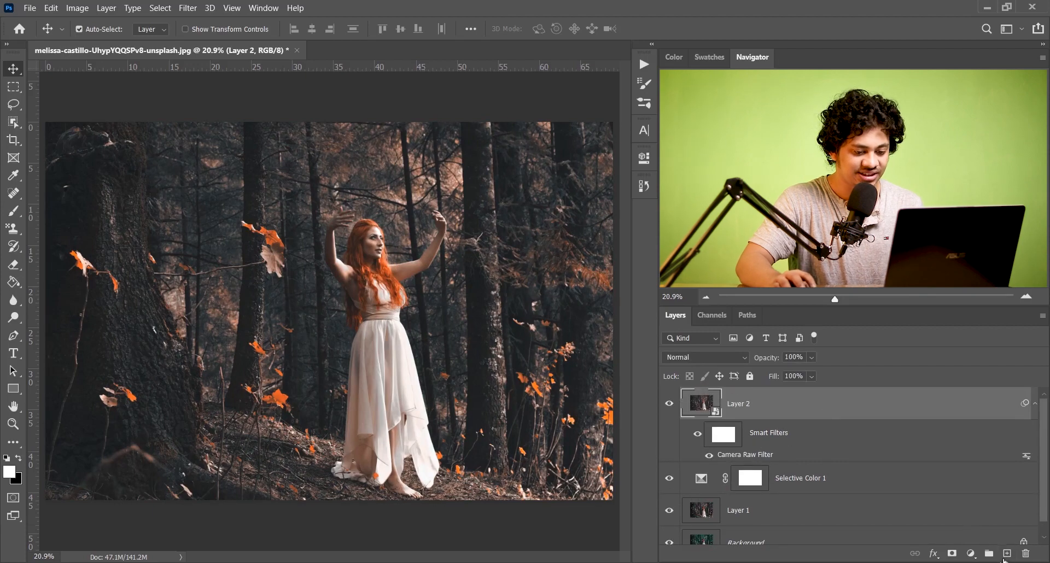
# Add a new empty layer above Layer 2, choose the Brush tool and set the foreground color to orange ff9600.
pyautogui.click(1007, 553)
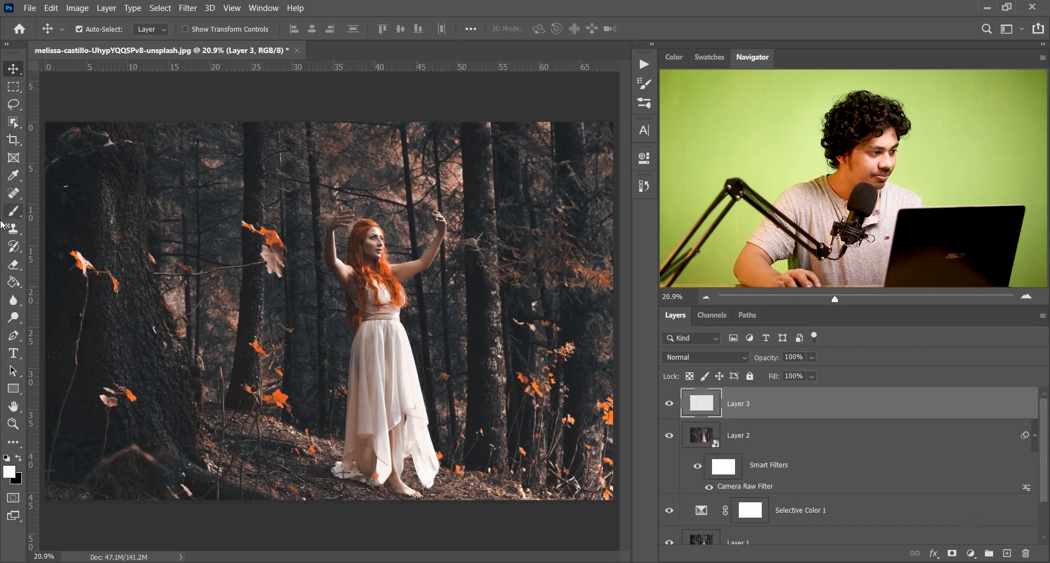
pyautogui.click(14, 211)
pyautogui.click(59, 211)
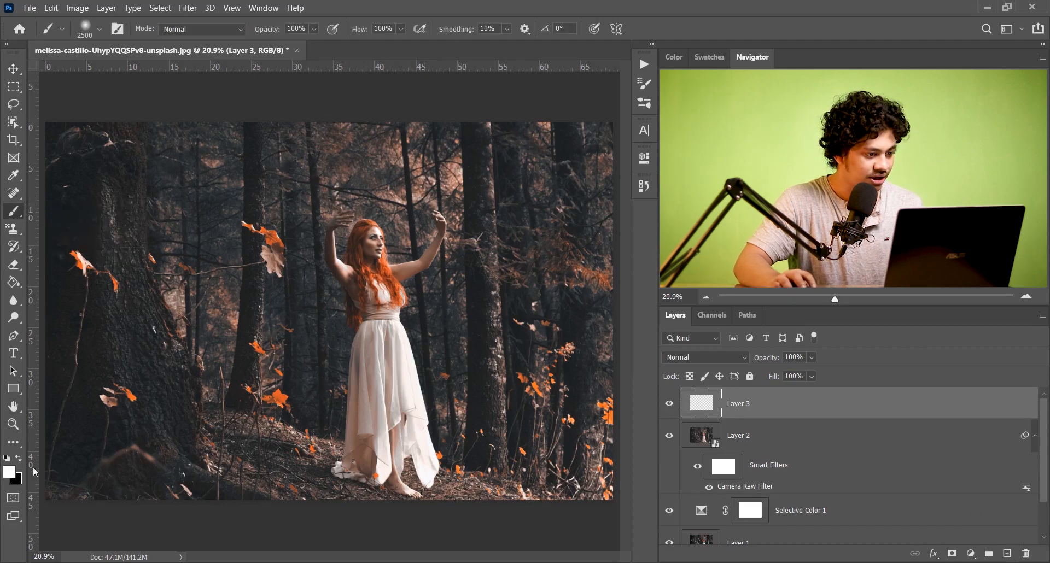
pyautogui.click(9, 472)
pyautogui.moveTo(343, 171); pyautogui.dragTo(330, 172)
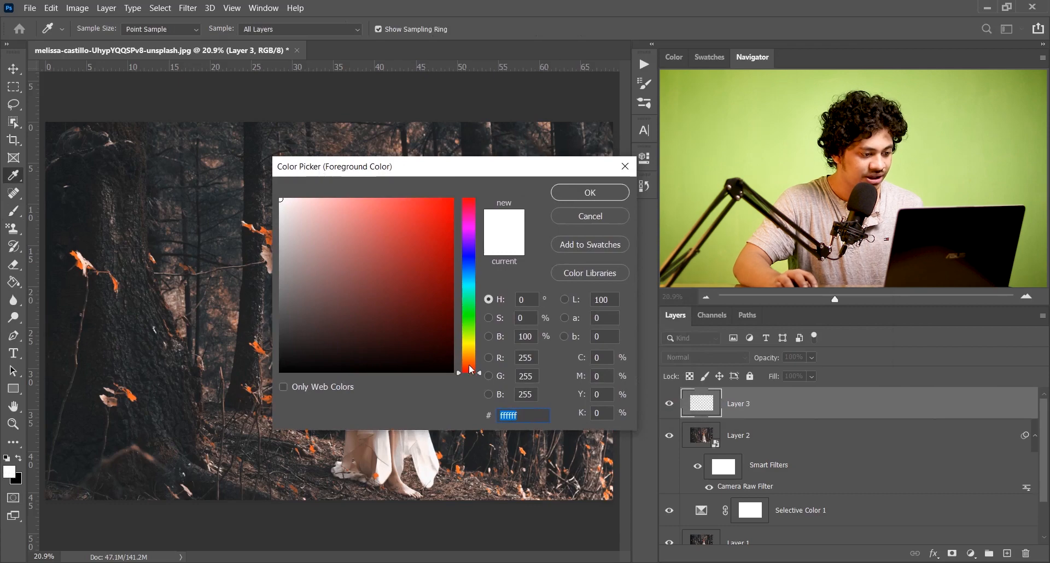
pyautogui.moveTo(471, 370); pyautogui.dragTo(471, 358)
pyautogui.moveTo(440, 263); pyautogui.dragTo(457, 206)
pyautogui.moveTo(478, 363); pyautogui.dragTo(480, 359)
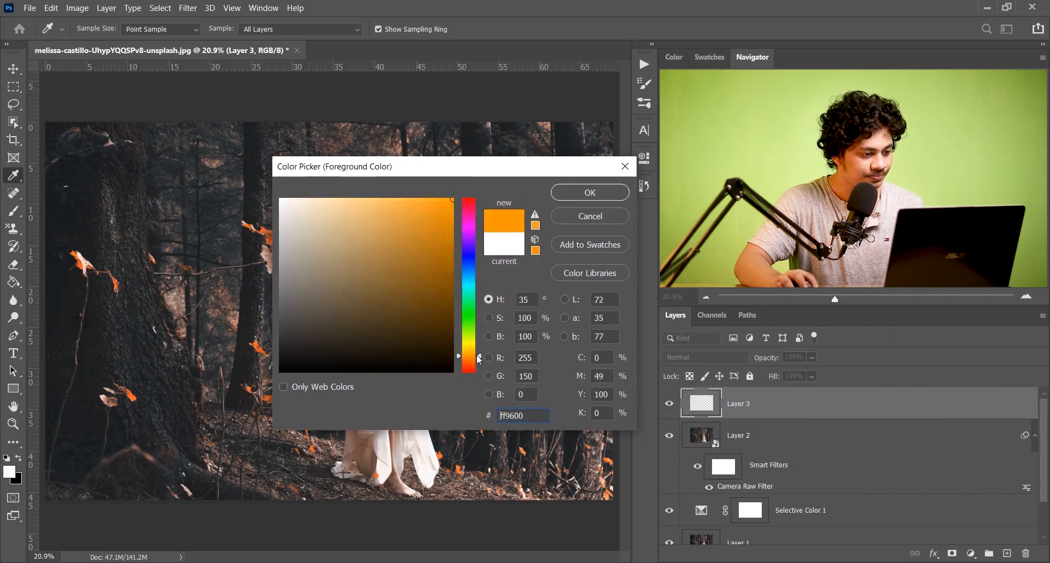
pyautogui.click(590, 193)
# Paint a soft orange spot beside the woman with a 1700 px brush and set the layer's blend mode to Screen.
pyautogui.press('b')
pyautogui.press('[')
pyautogui.press('[')
pyautogui.press('[')
pyautogui.press('[')
pyautogui.press('[')
pyautogui.press('[')
pyautogui.press('[')
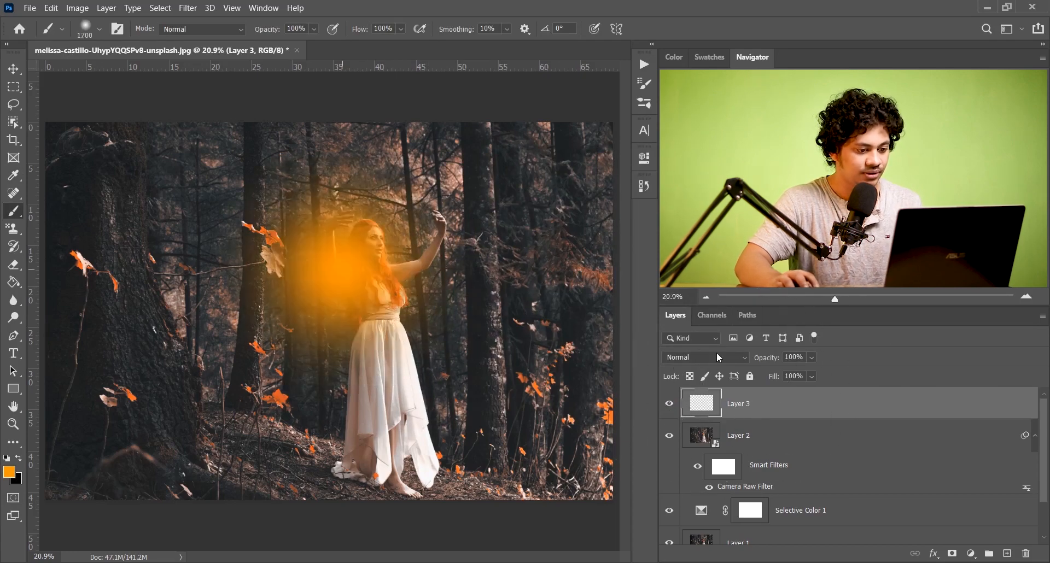
pyautogui.click(703, 357)
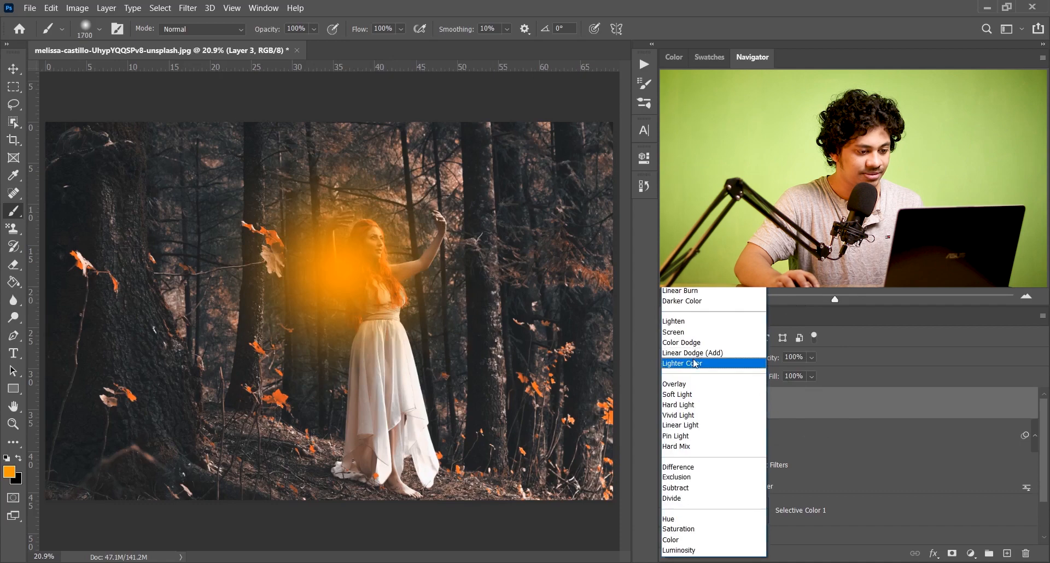
pyautogui.click(678, 332)
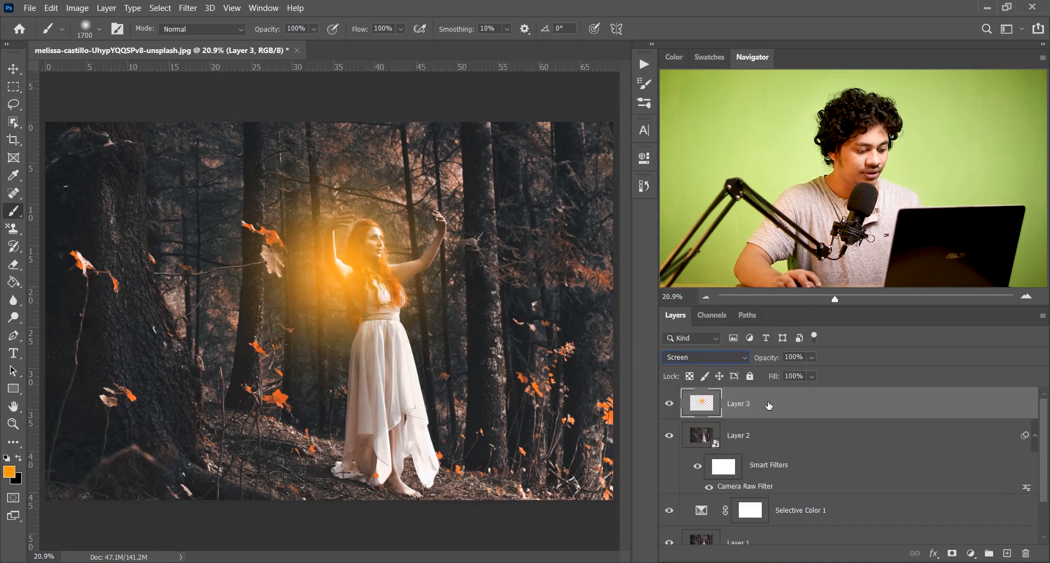
# Free Transform the orange glow, enlarging it to about 150% and moving it to the upper edge of the photo above the woman.
pyautogui.hotkey('ctrl', 't')
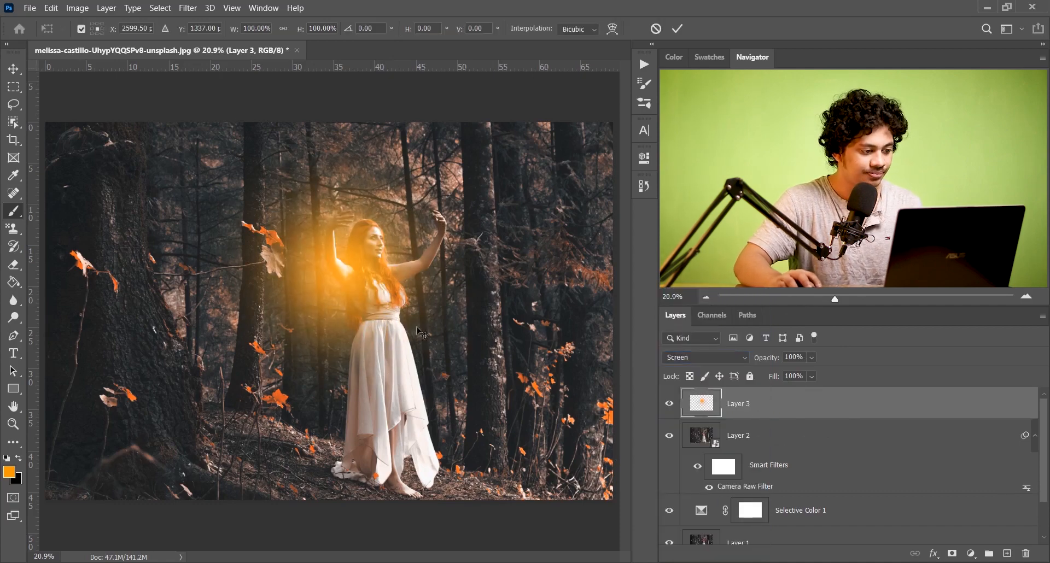
pyautogui.moveTo(499, 427); pyautogui.dragTo(578, 559)
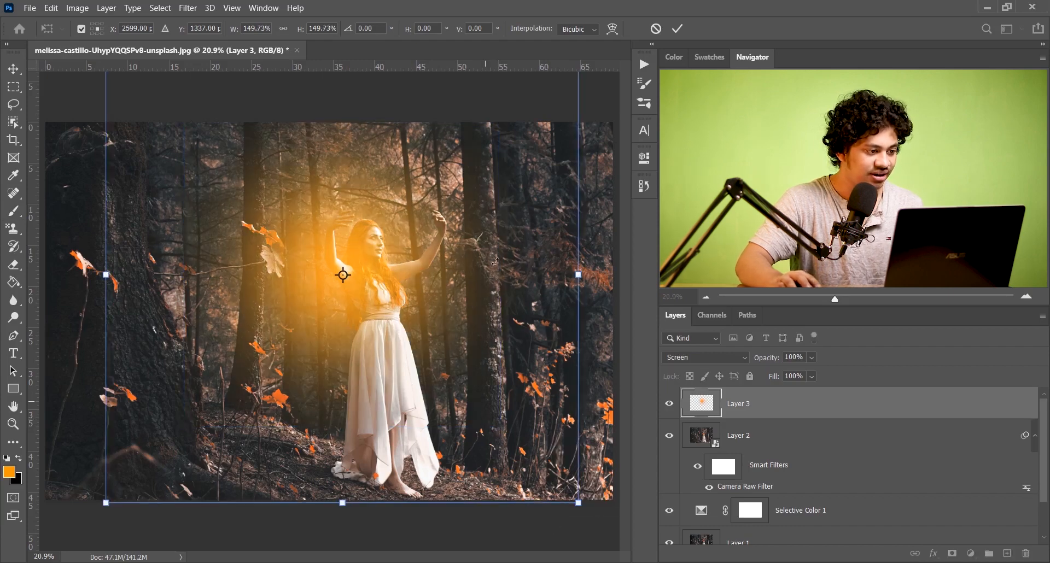
pyautogui.moveTo(495, 264); pyautogui.dragTo(510, 246)
pyautogui.press('Return')
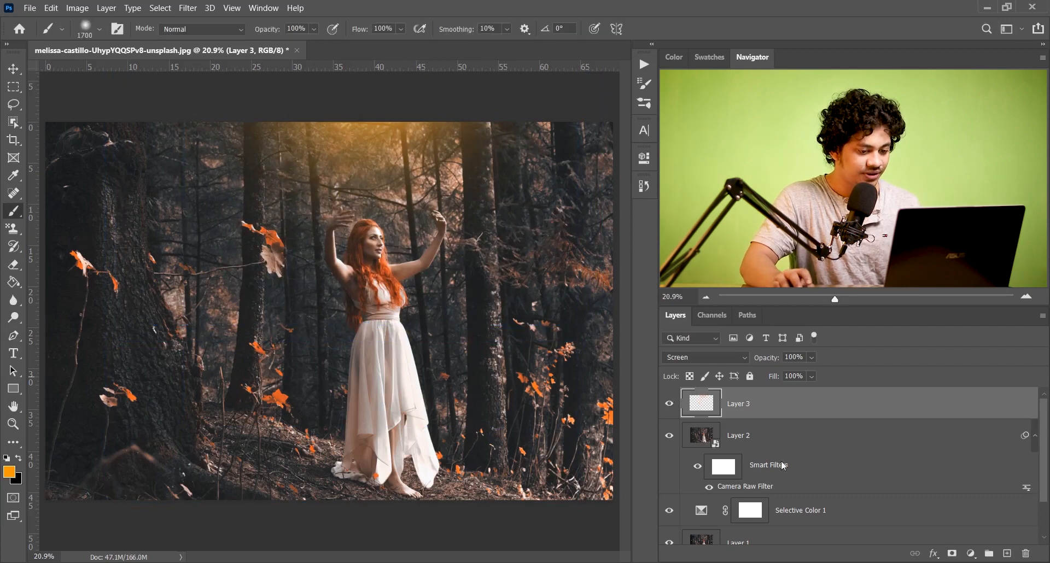
# Check the image with the added glow against the original by isolating the Background layer and showing all layers again.
pyautogui.scroll(-2, 675, 464)
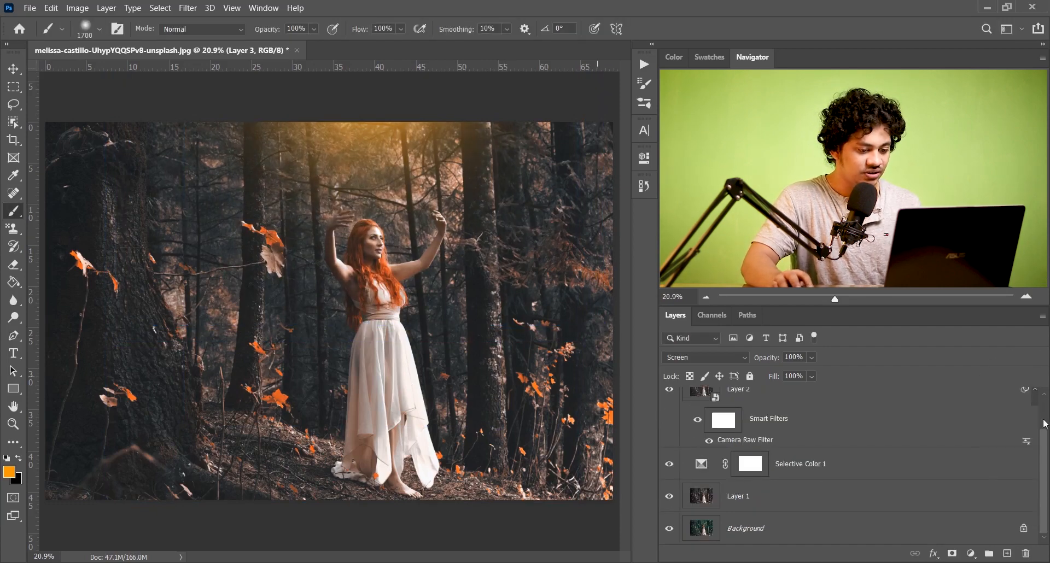
pyautogui.keyDown('alt'); pyautogui.click(670, 529); pyautogui.keyUp('alt')
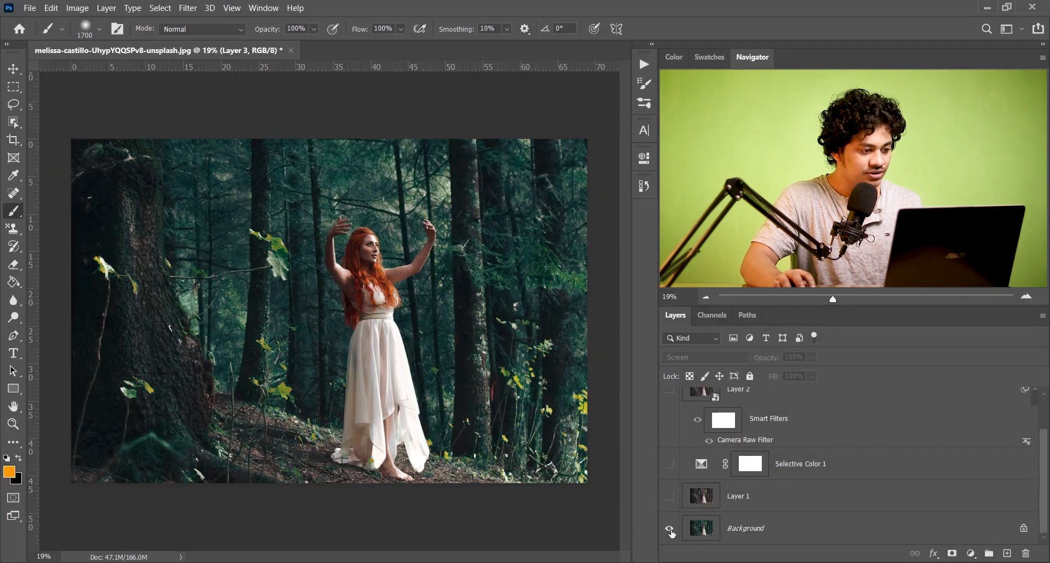
pyautogui.keyDown('alt'); pyautogui.click(670, 529); pyautogui.keyUp('alt')
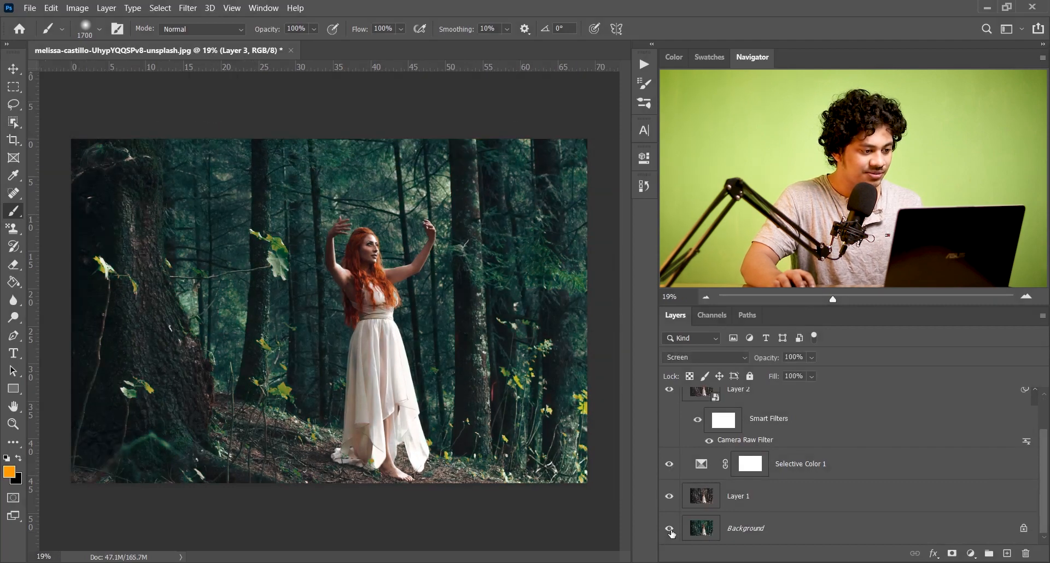